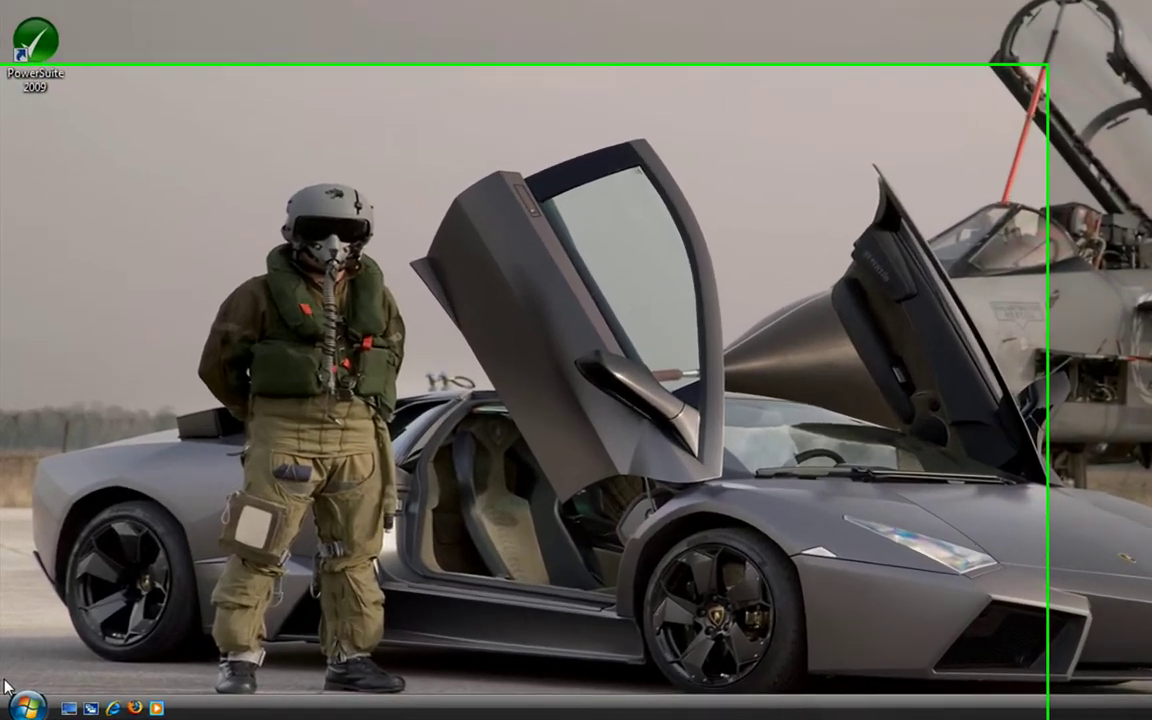
Launch Disk Cleanup from All Programs > Accessories > System Tools in the Start menu.
click(20, 709)
click(51, 662)
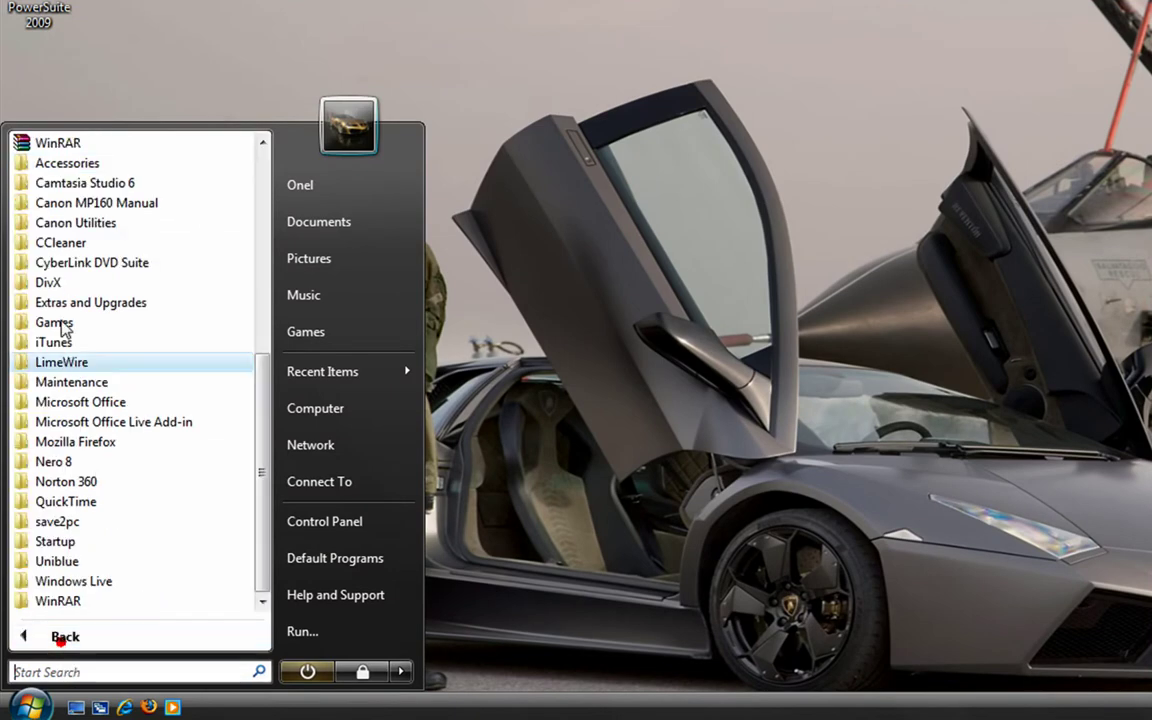
click(80, 163)
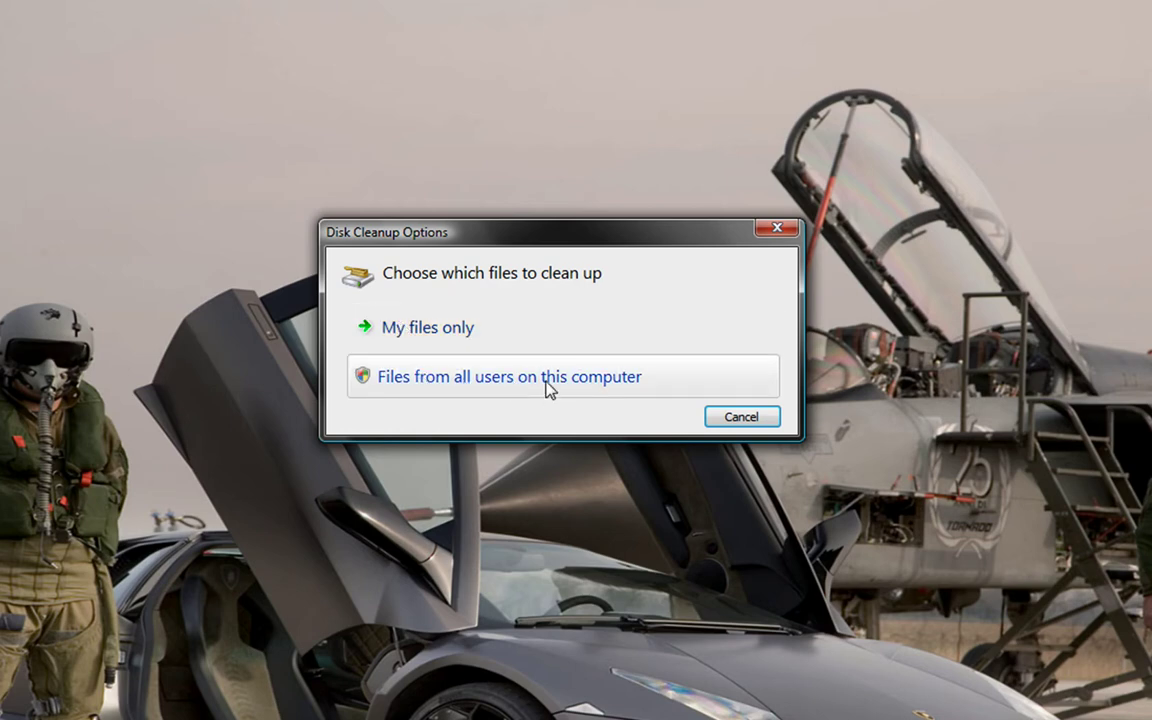
Scan OS_Install (C:) and permanently delete about 110 MB of files, mainly the Recycle Bin.
click(455, 340)
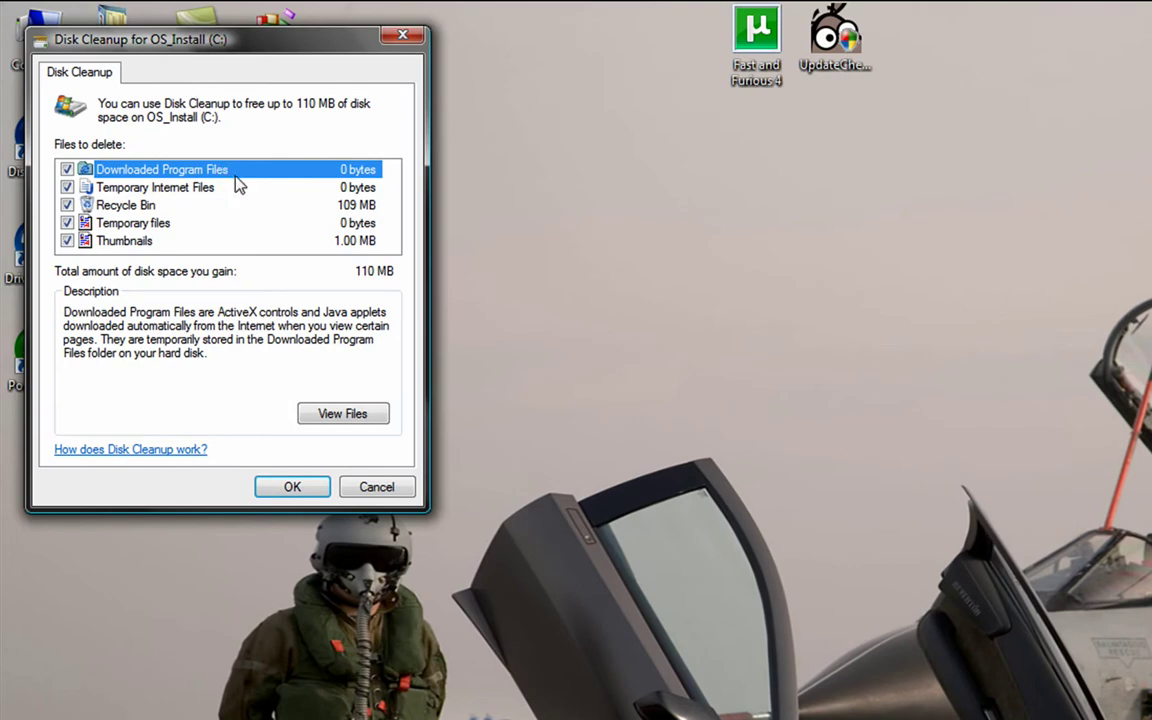
click(292, 487)
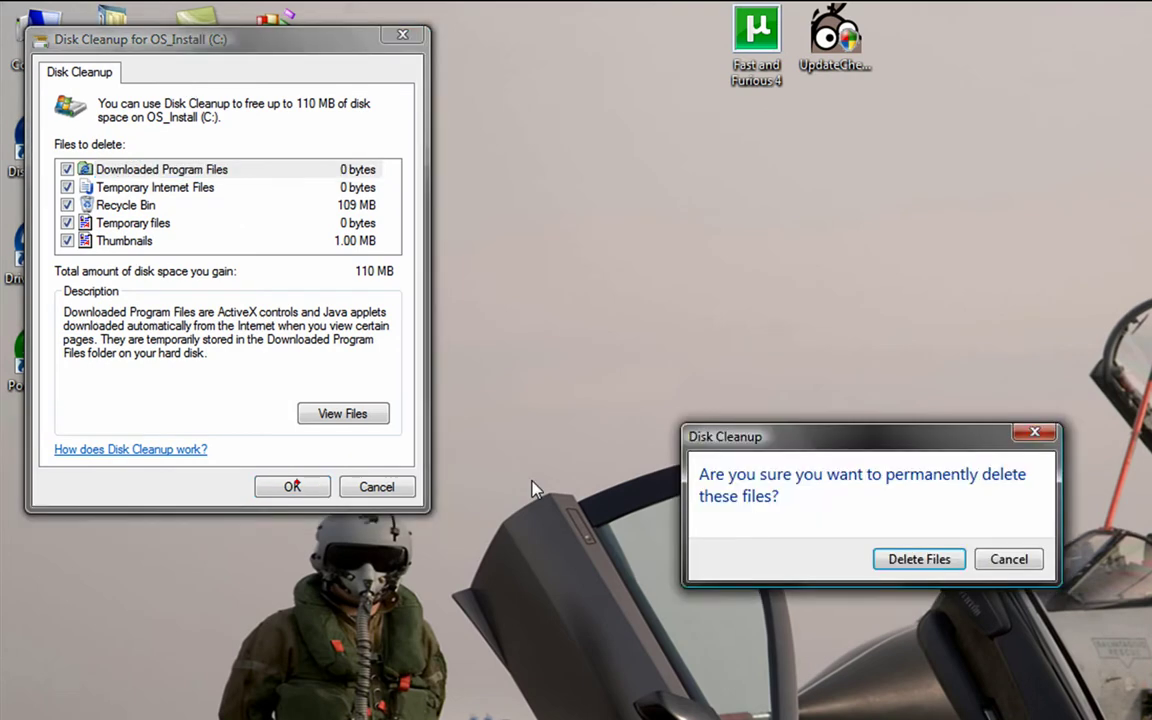
click(905, 559)
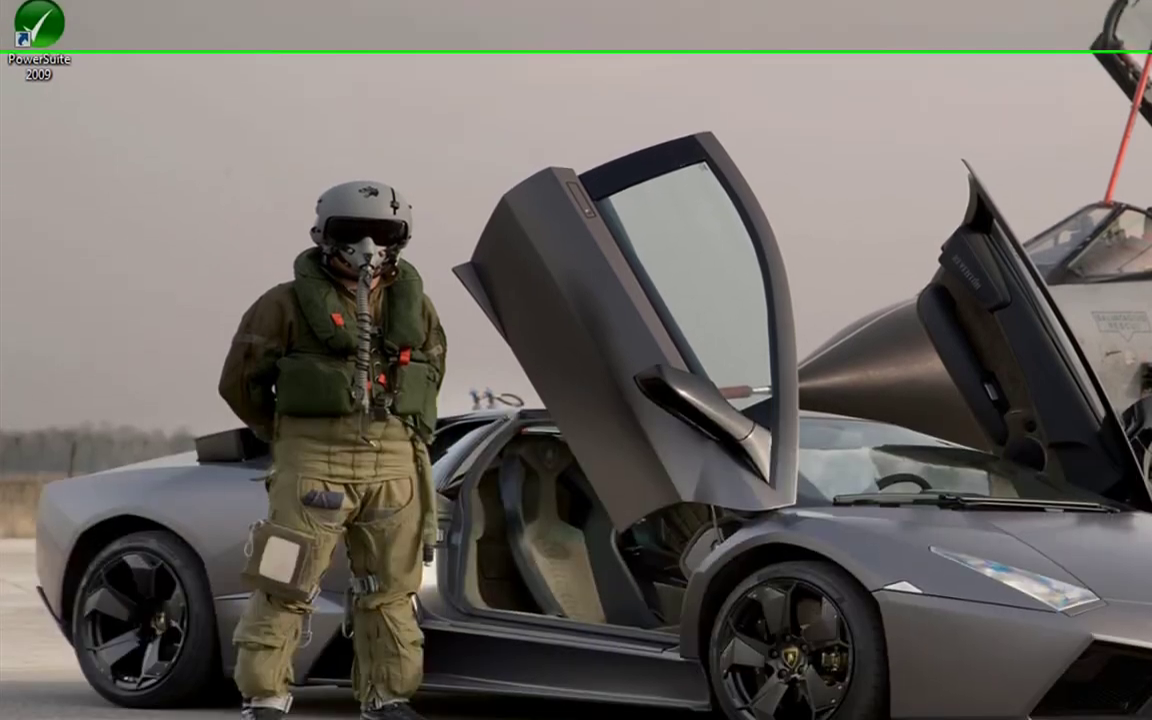
Relaunch Disk Cleanup to clean files from all users on the computer.
click(27, 704)
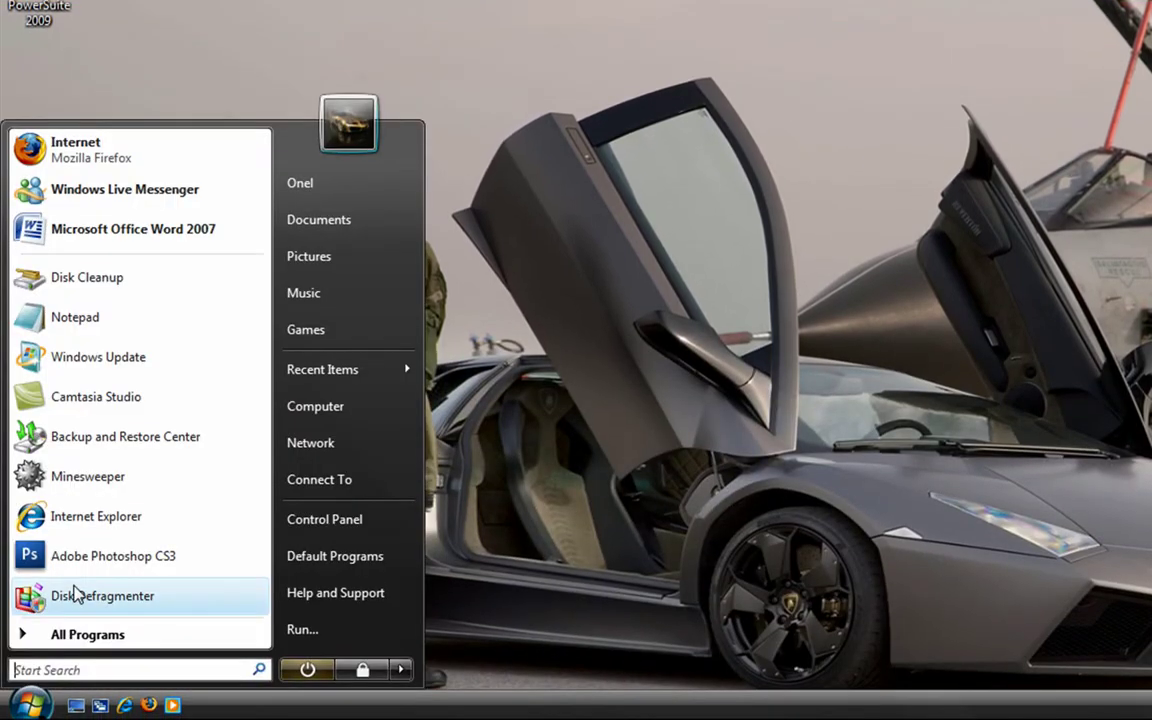
click(118, 280)
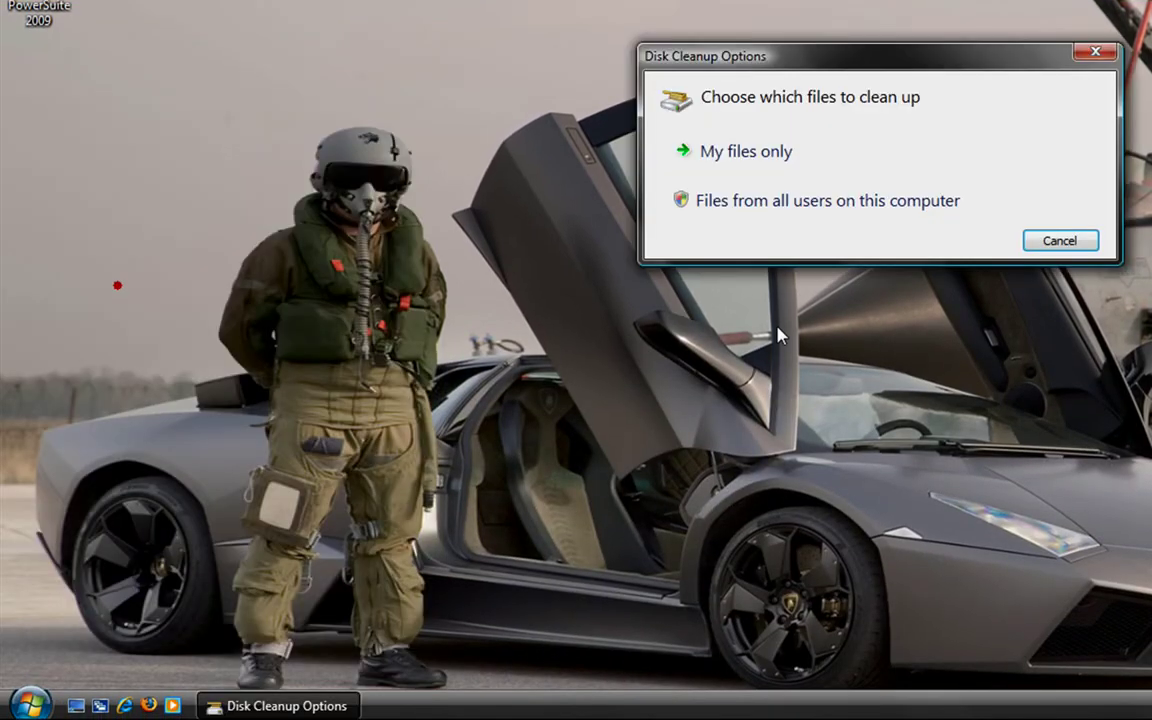
click(710, 212)
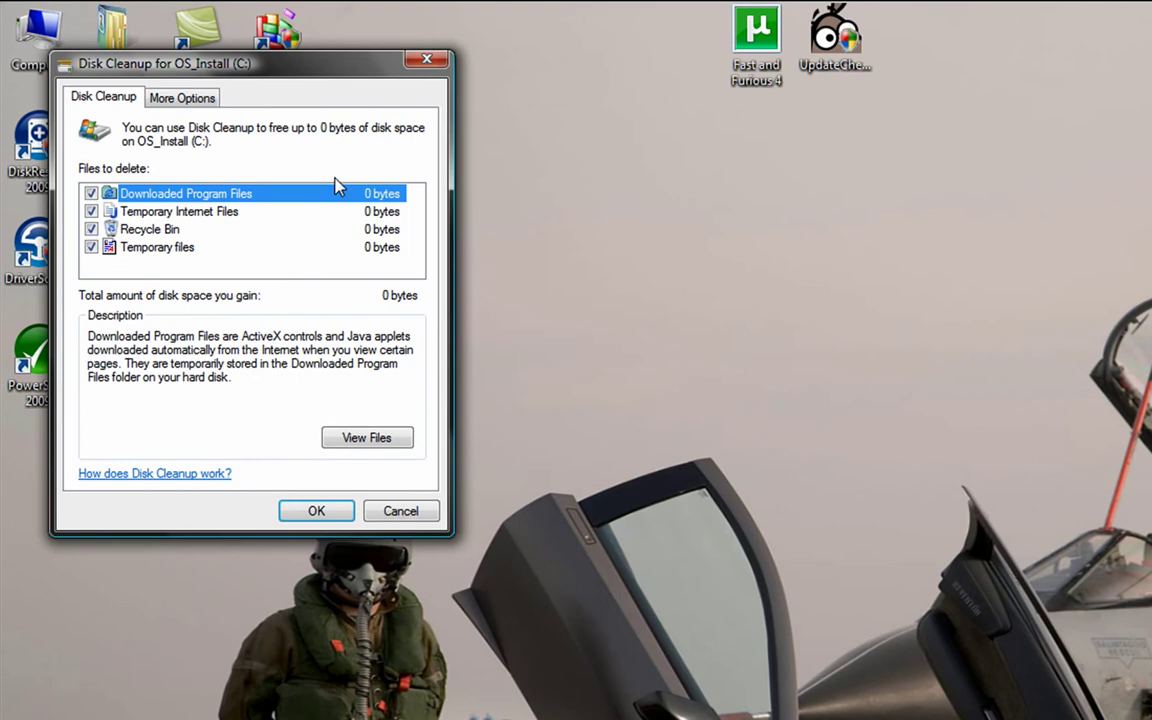
Remove all but the most recent System Restore point under More Options.
click(205, 100)
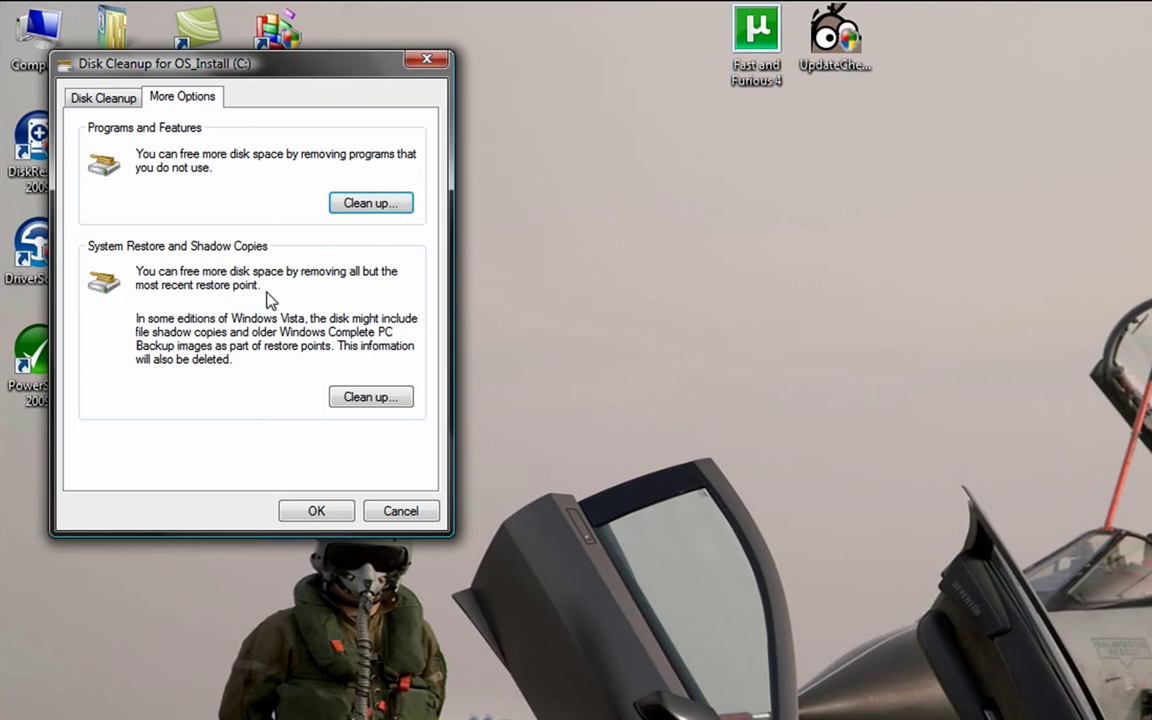
click(378, 402)
click(925, 575)
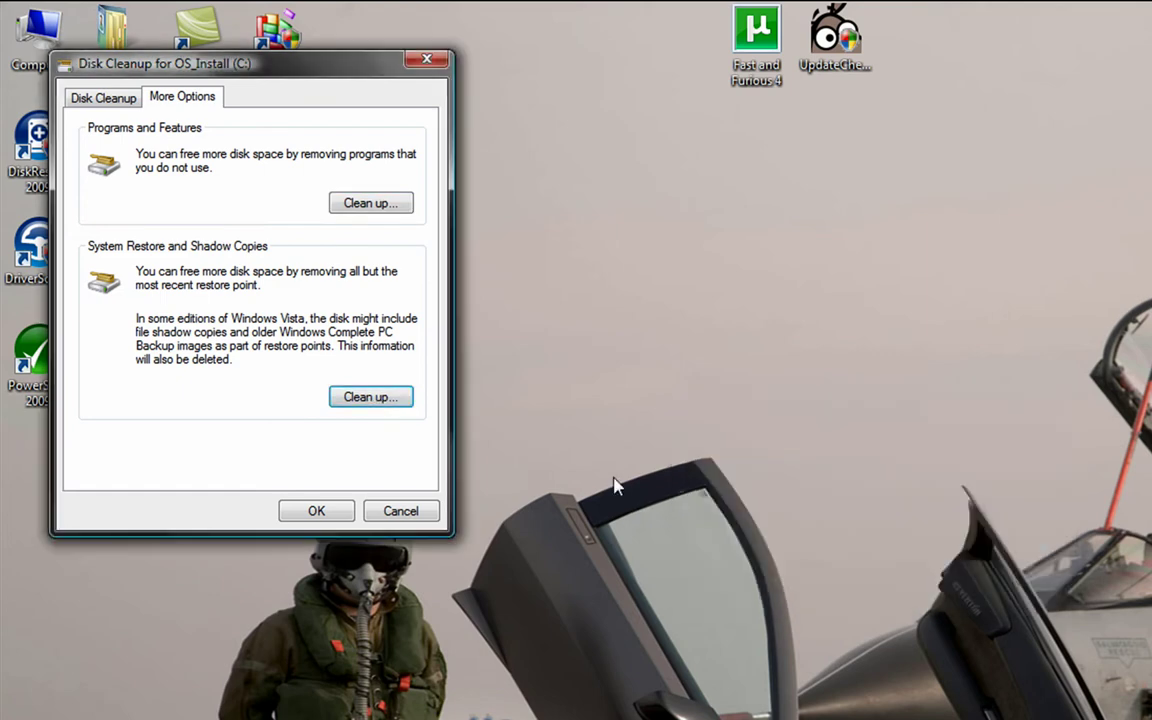
click(108, 100)
Permanently delete the checked file categories from OS_Install (C:).
drag(172, 74, 732, 249)
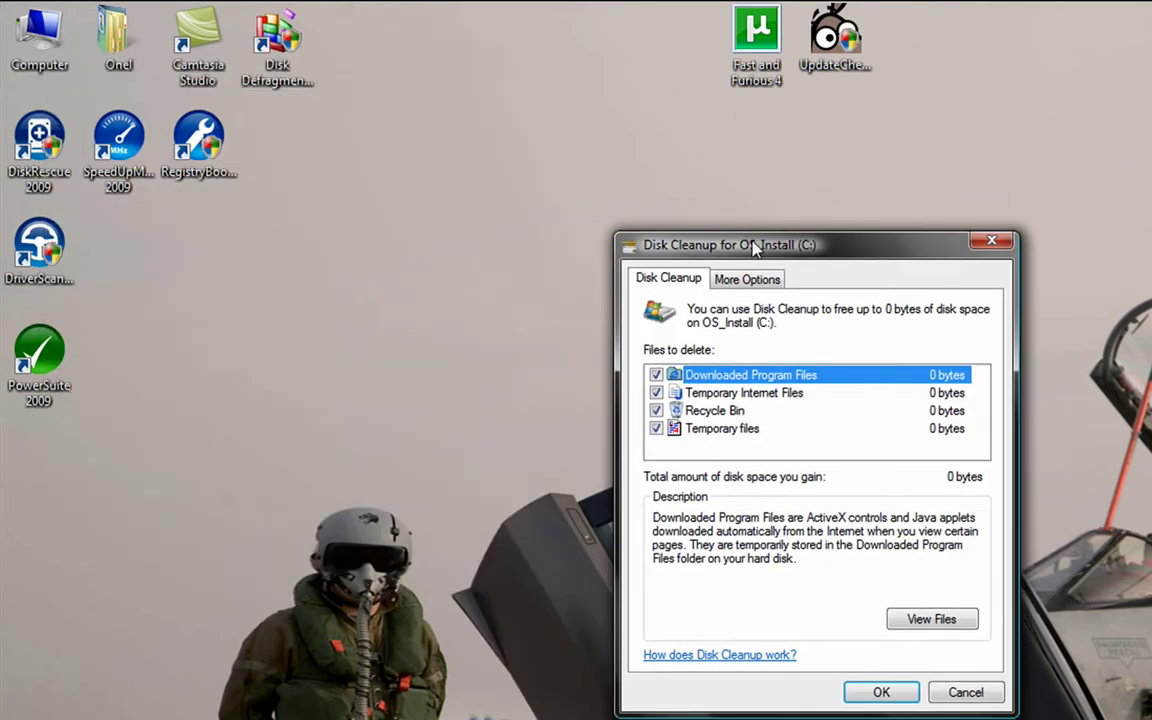
click(859, 690)
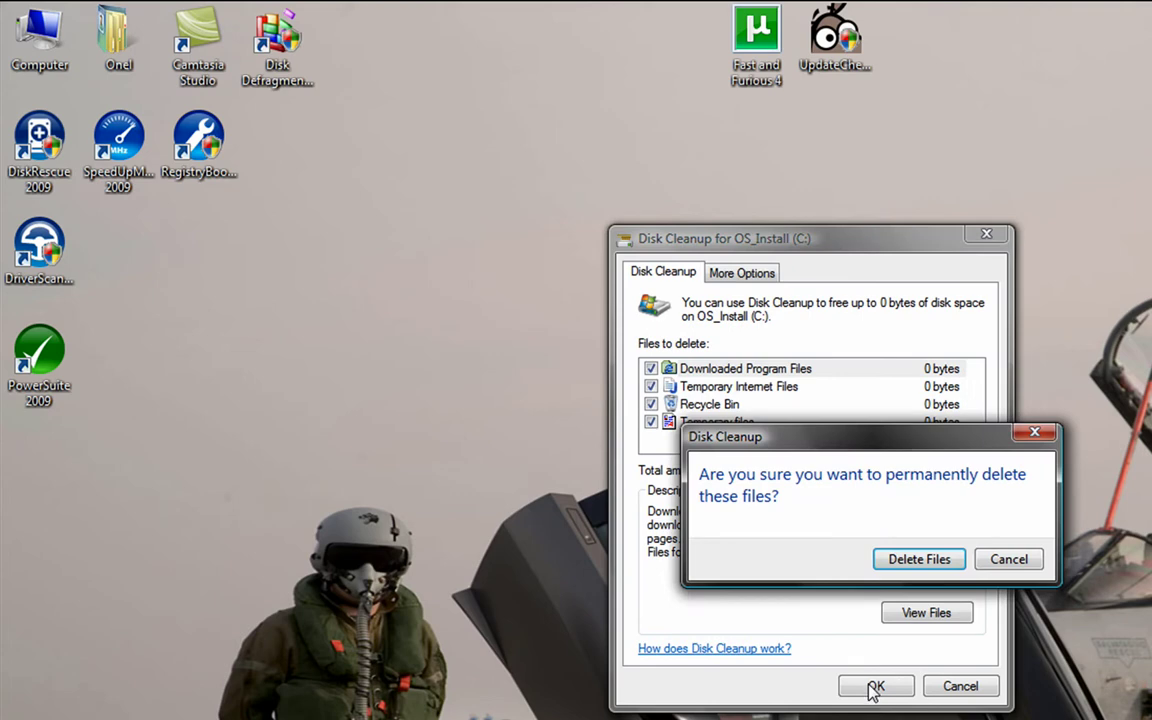
click(906, 565)
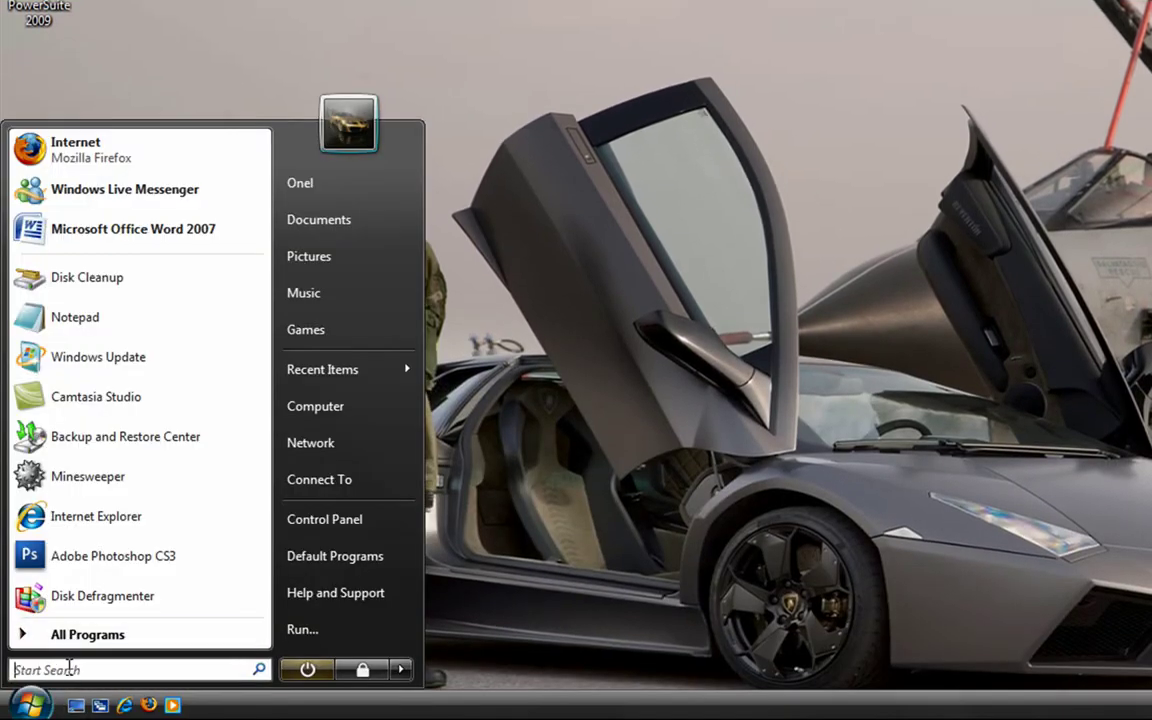
Find Windows Defender by searching 'windows', start a Full Scan, then stop it.
click(69, 667)
text(w)
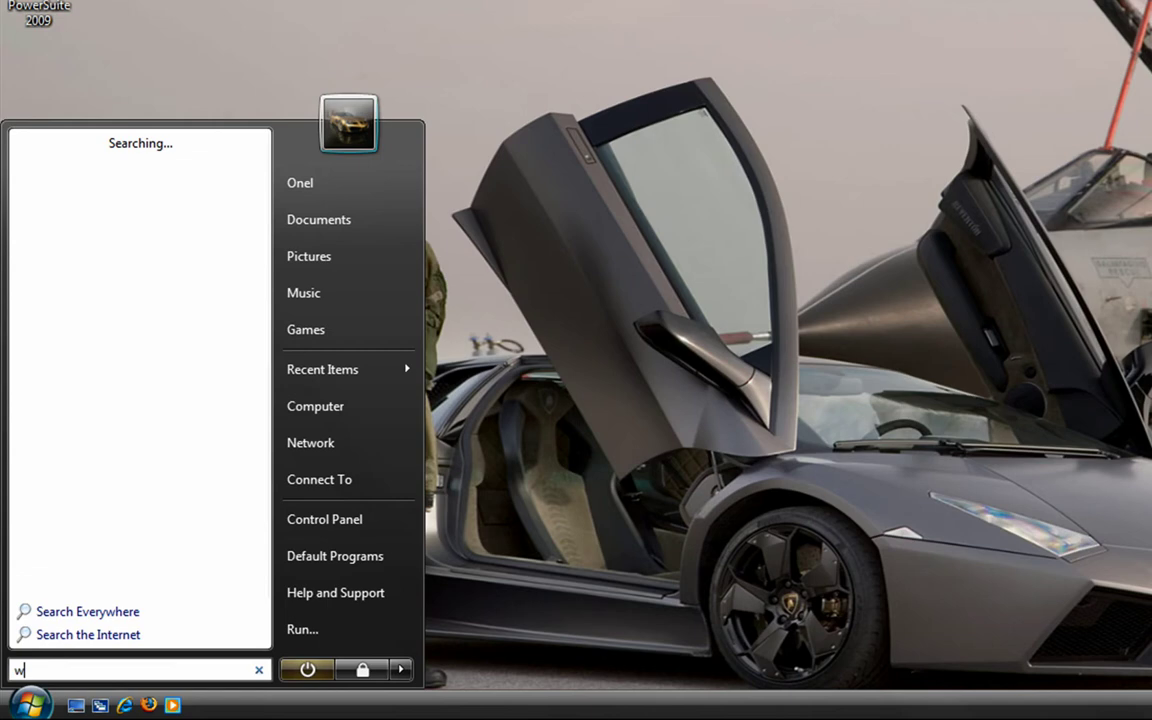
text(indows)
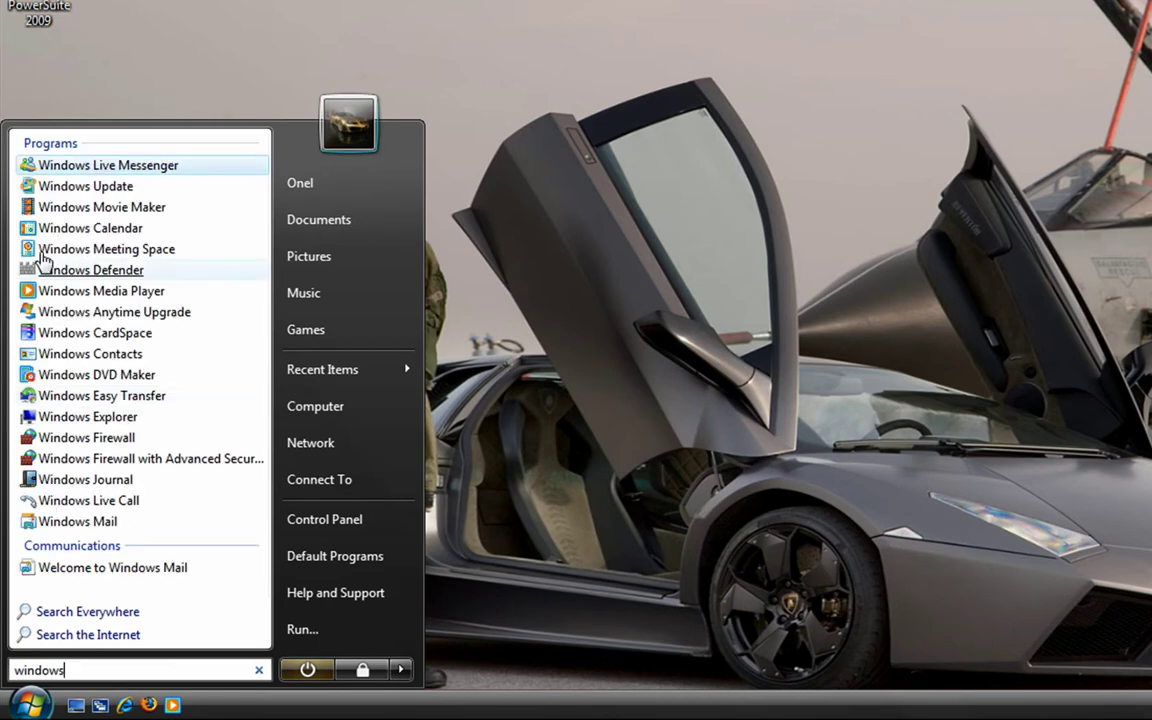
click(119, 274)
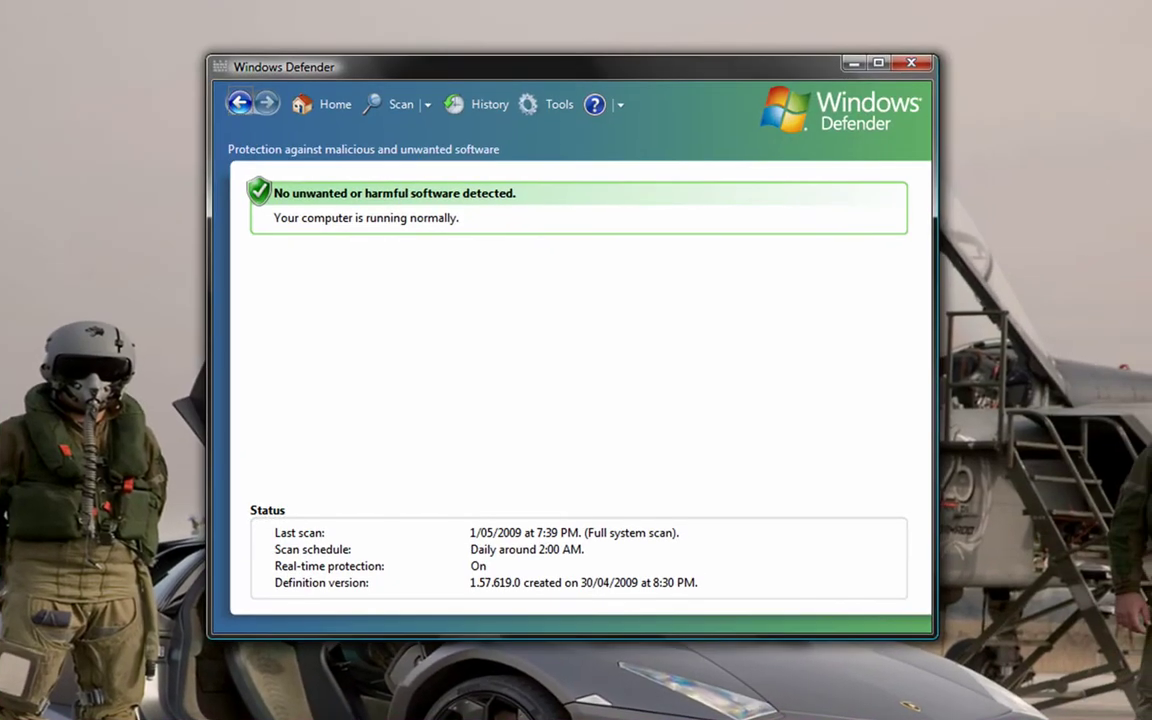
click(427, 104)
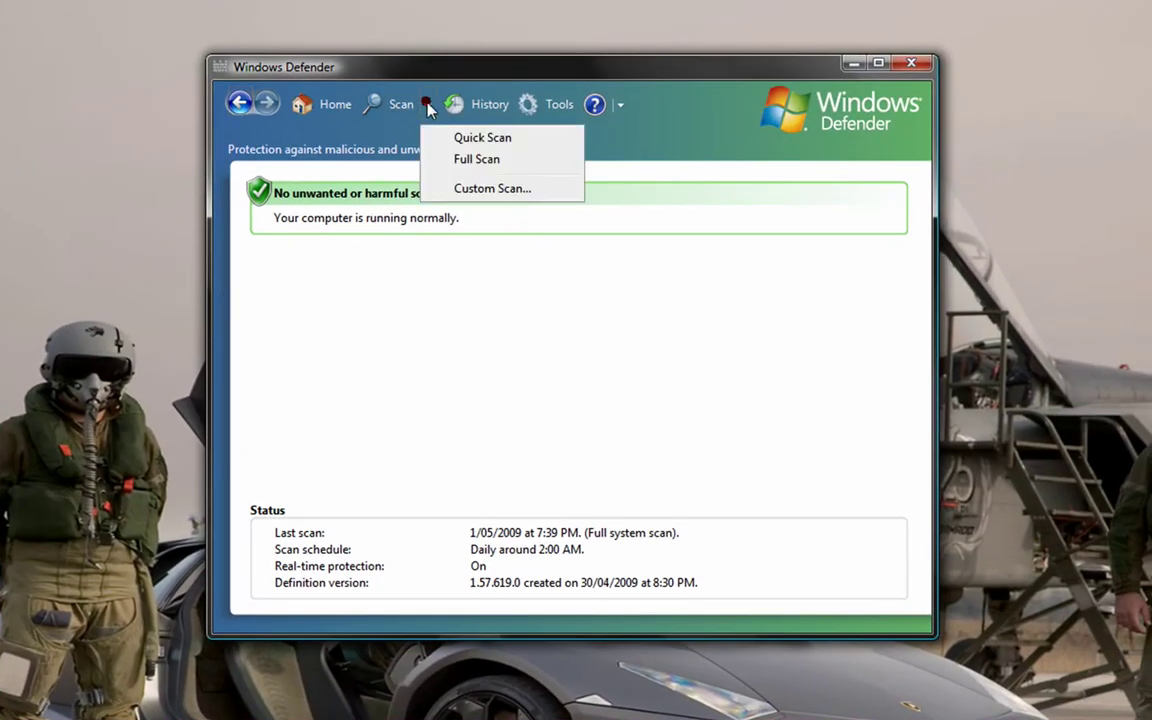
click(452, 160)
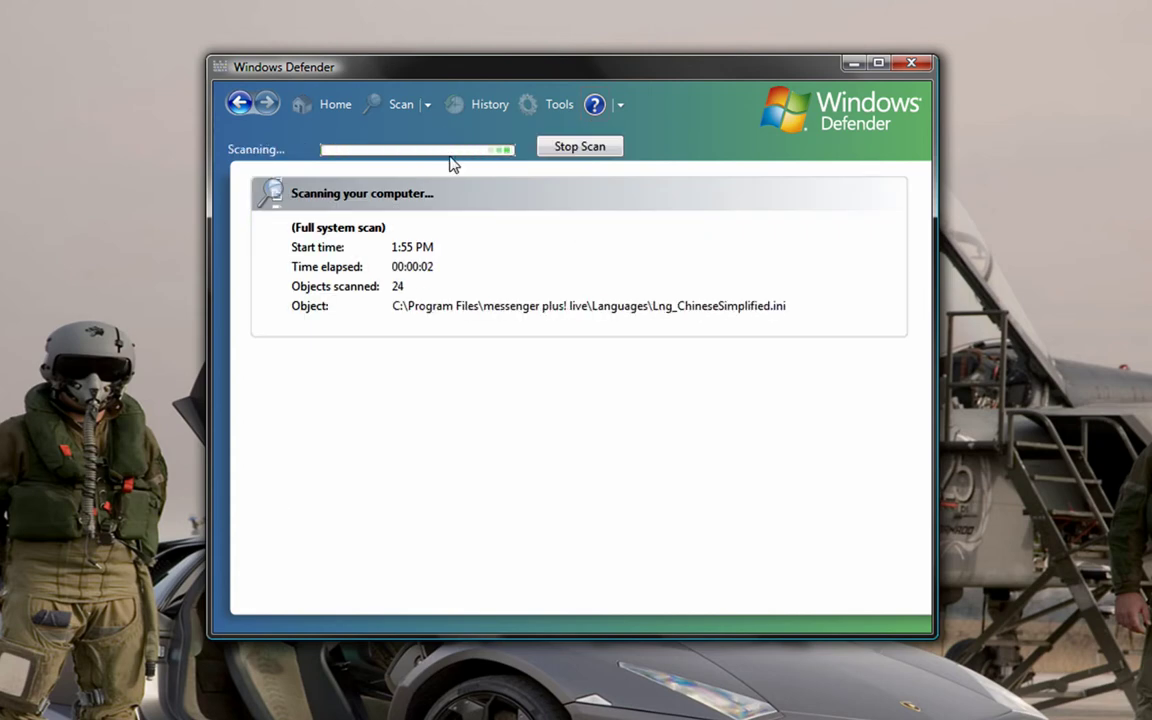
click(590, 148)
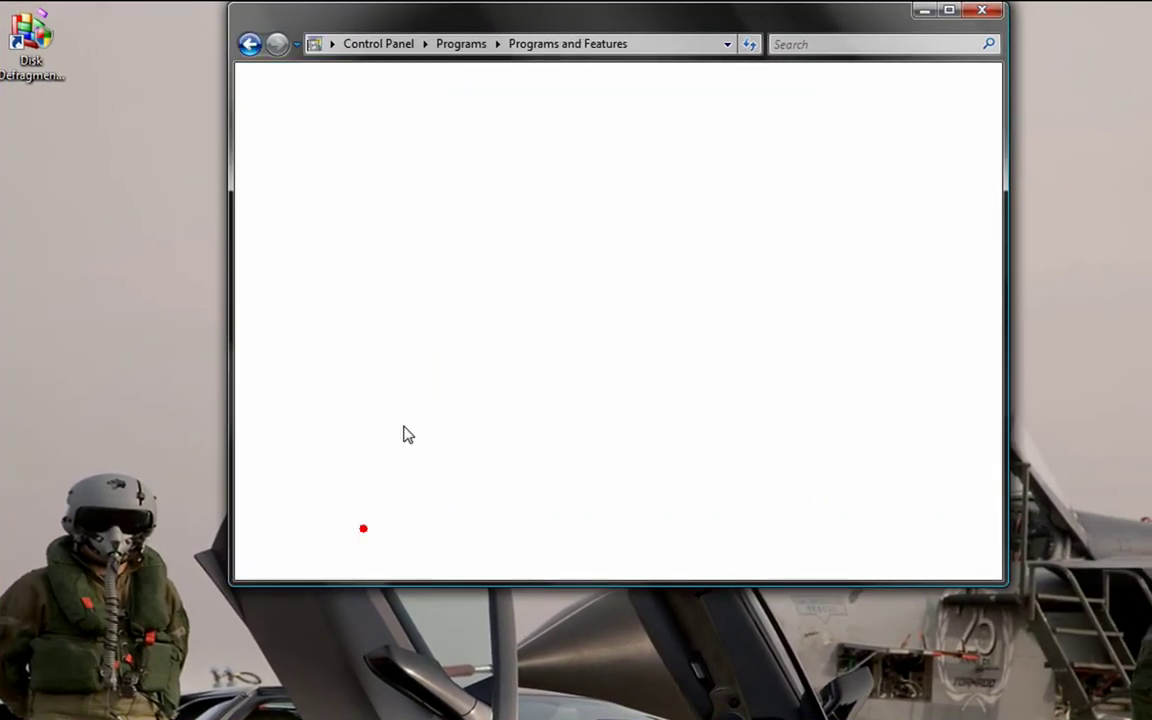
Restore the Programs and Features window, then start and cancel uninstalling µTorrent.
drag(532, 23, 337, 111)
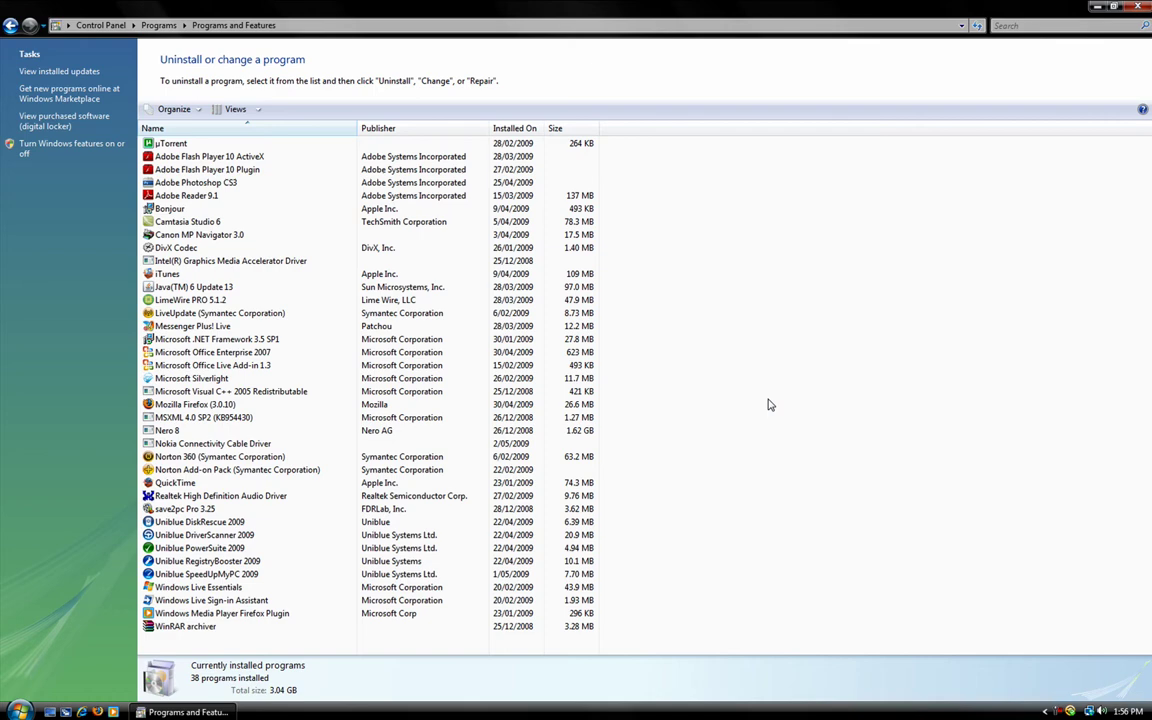
double_click(607, 8)
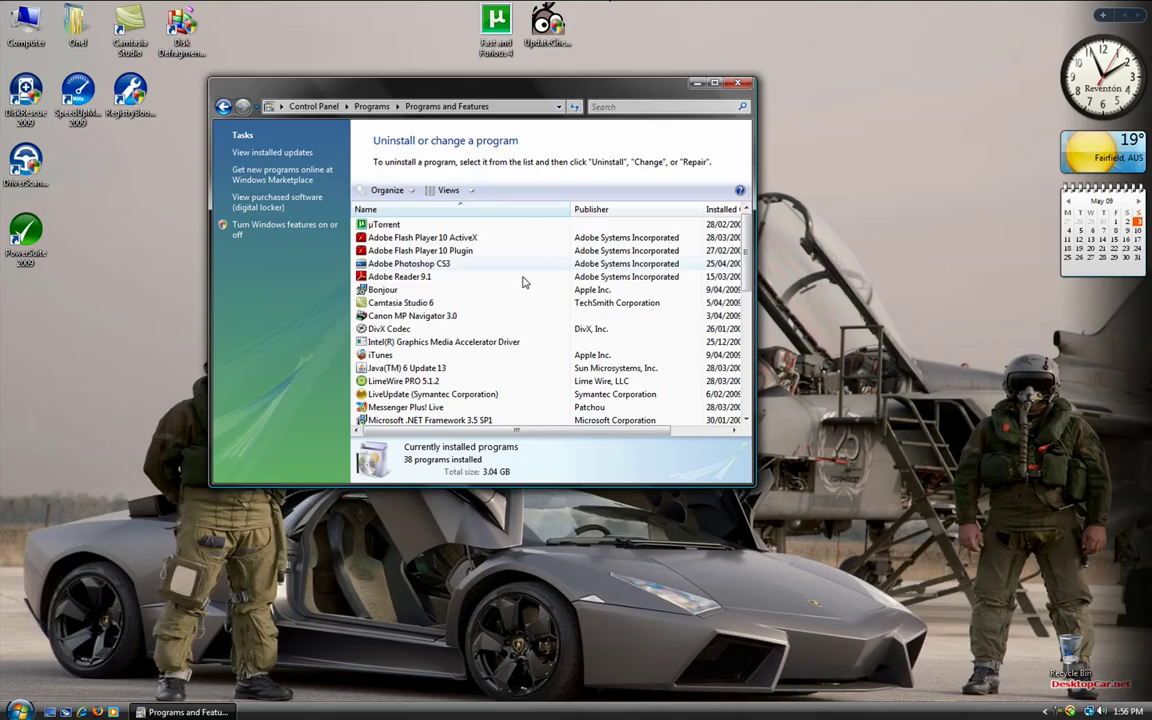
scroll(488, 302, down, 2)
scroll(450, 270, up, 2)
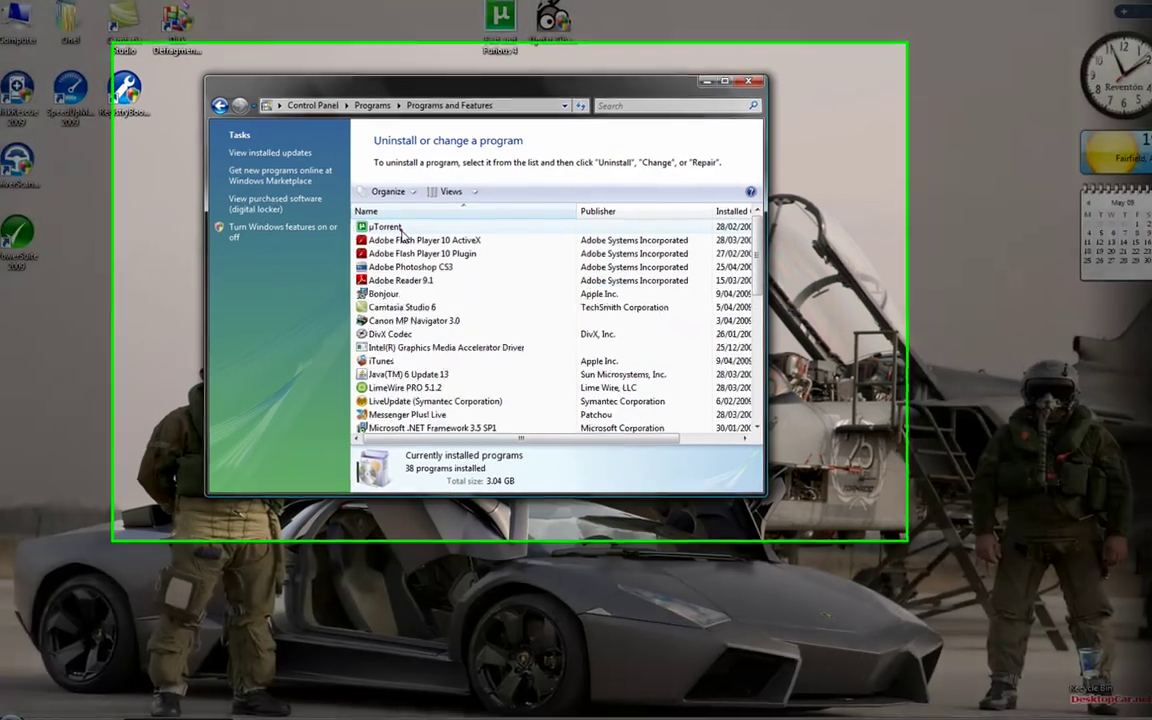
double_click(405, 229)
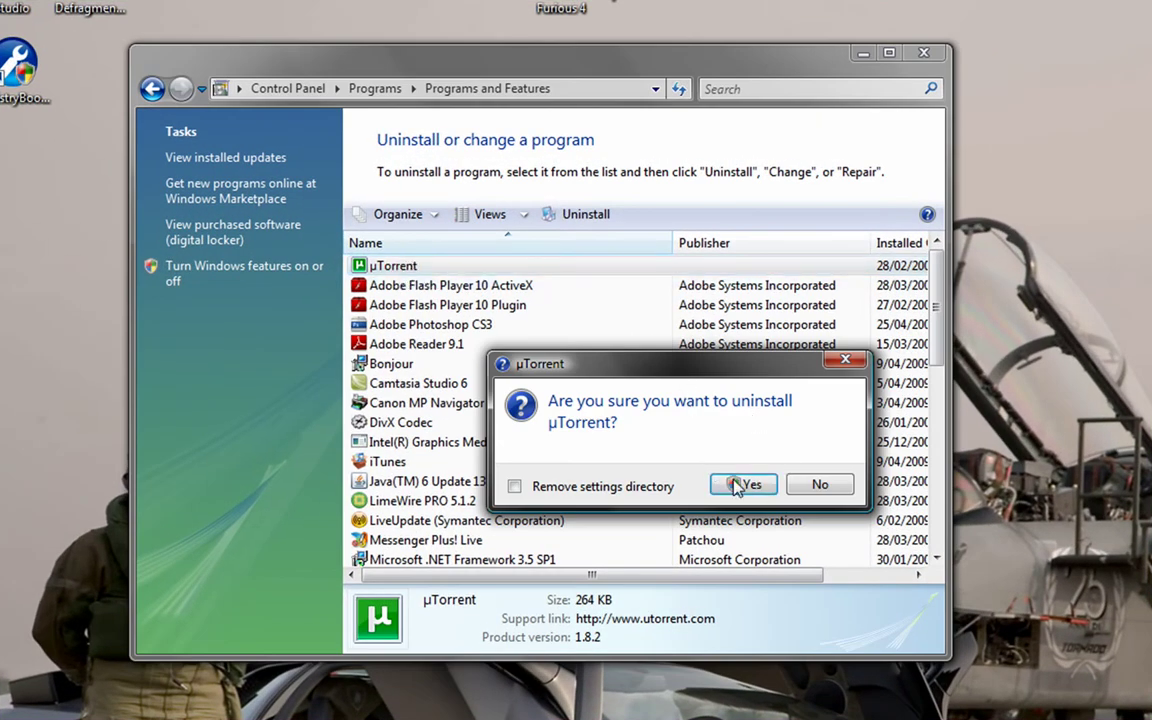
click(838, 484)
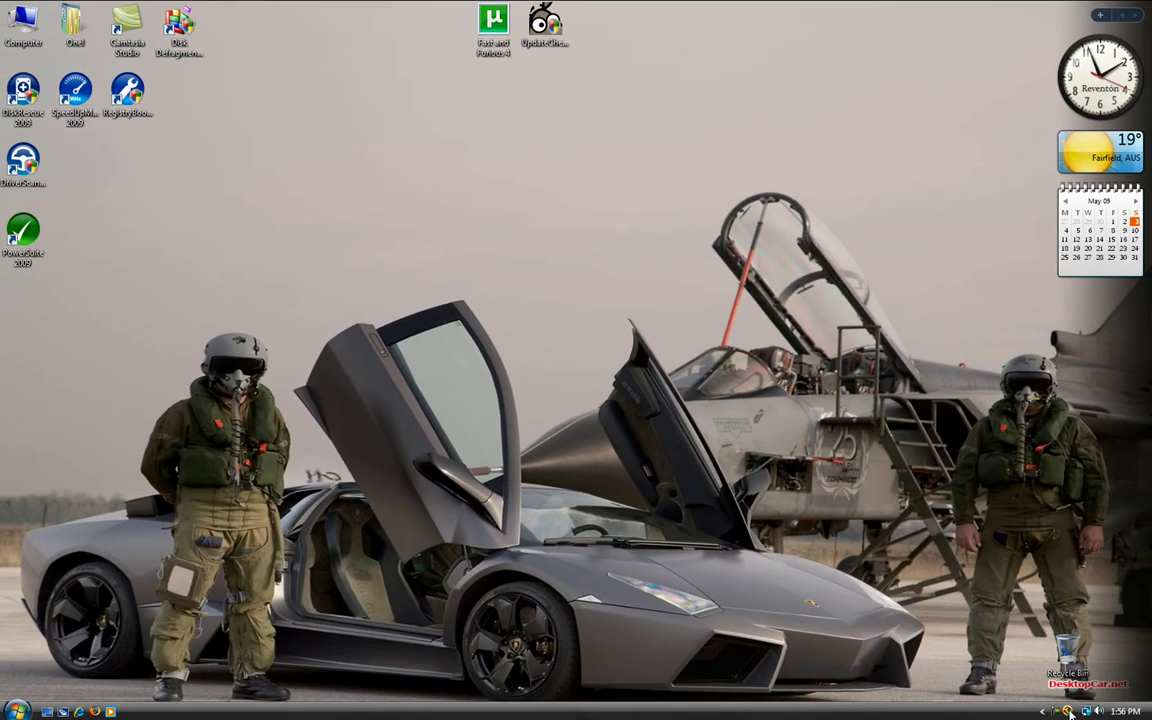
Open Norton 360 from the taskbar and start a Comprehensive Scan.
double_click(1068, 711)
mouse_move(383, 330)
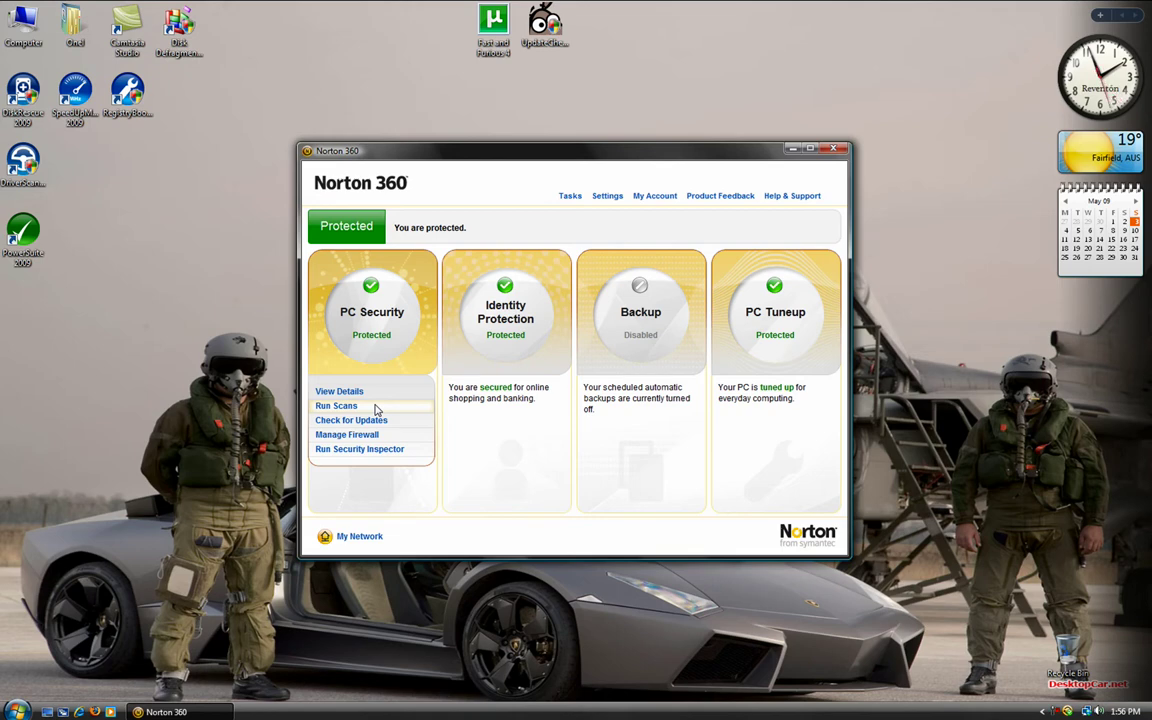
click(338, 406)
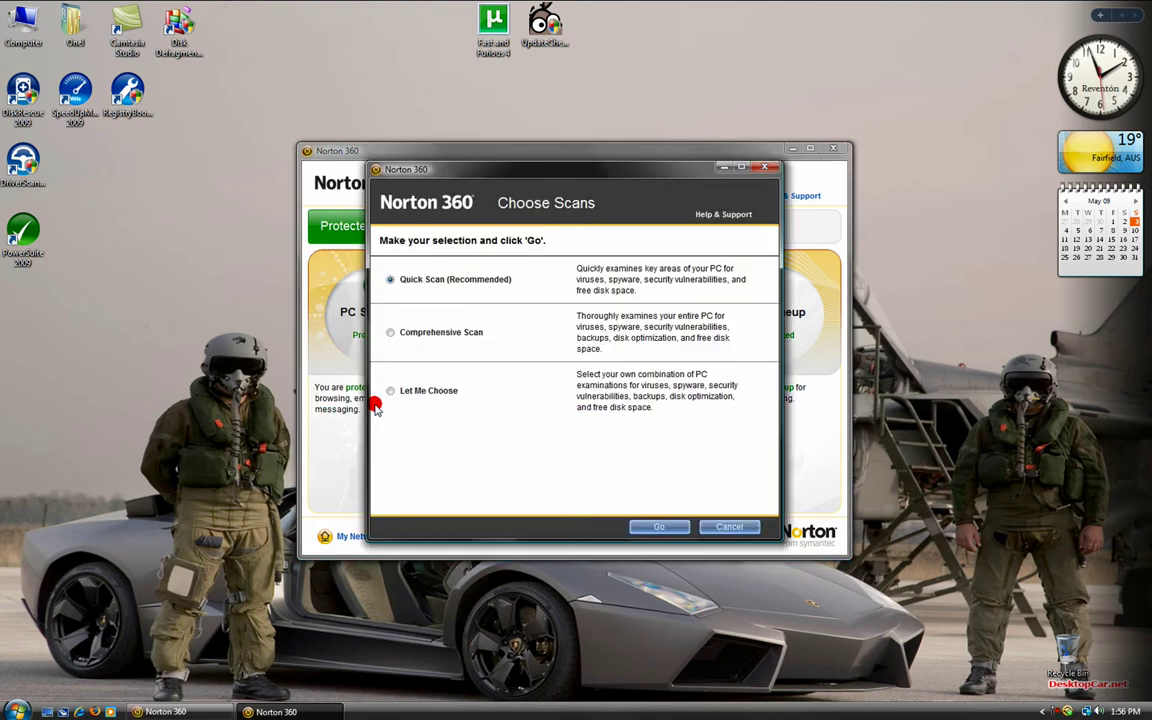
click(406, 335)
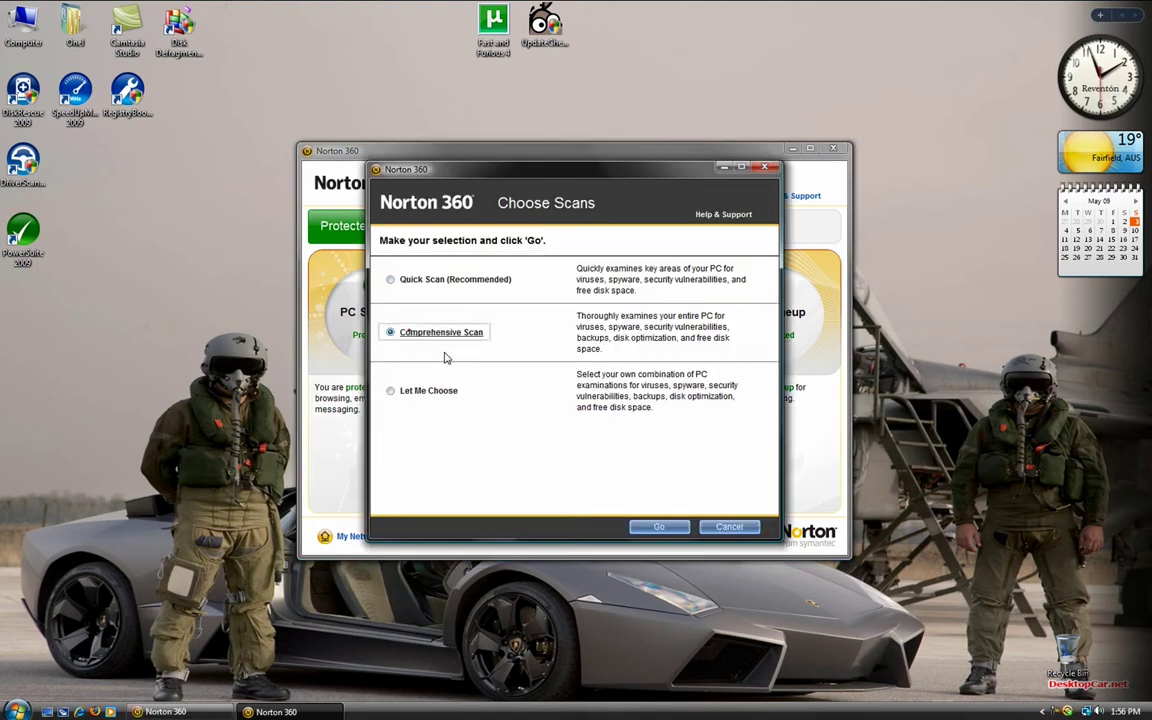
click(679, 530)
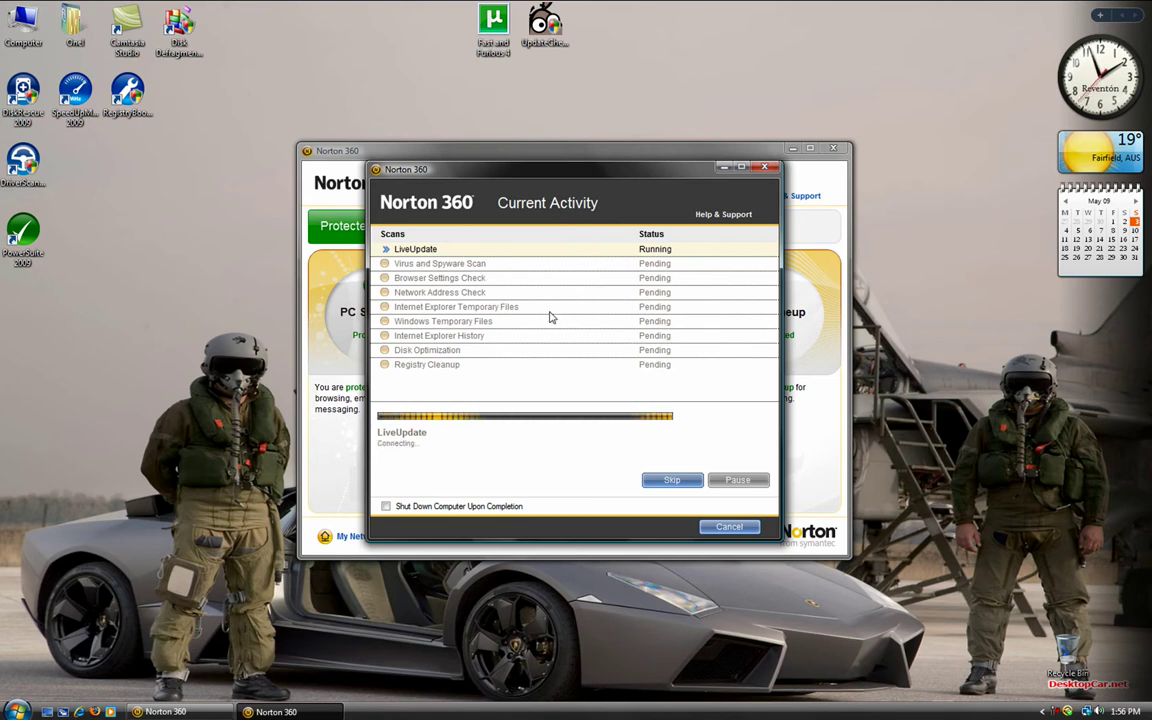
Cancel the running scans, dismiss the results and close Norton 360.
click(730, 527)
click(728, 519)
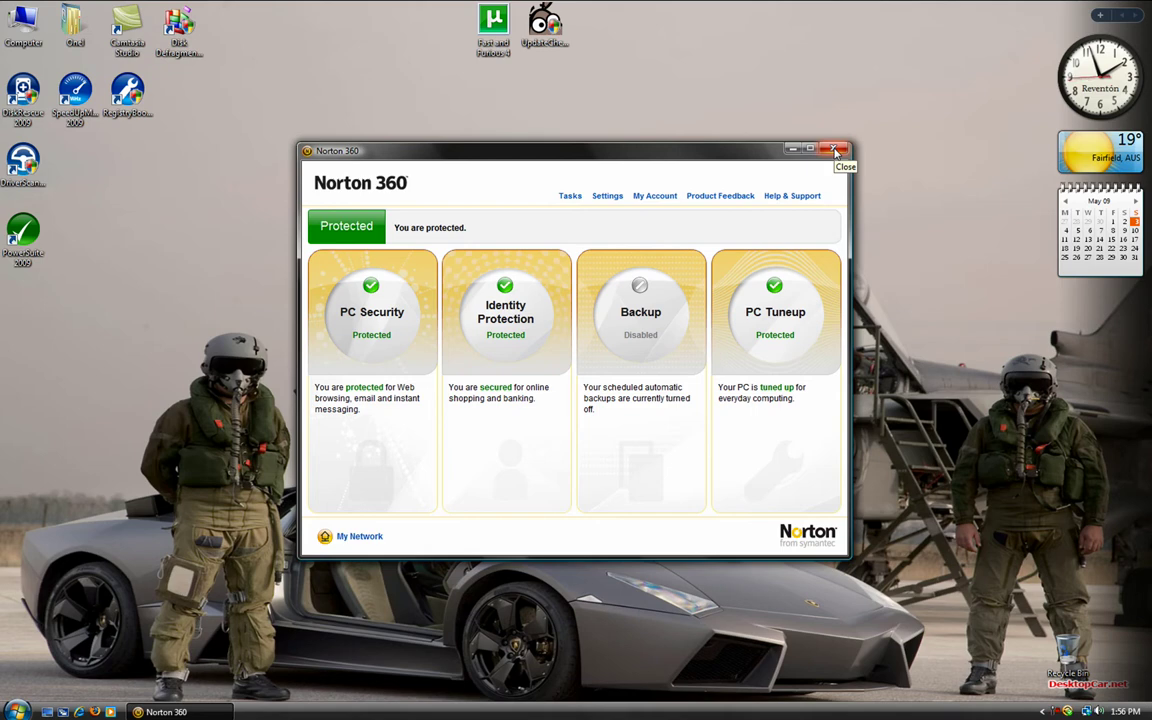
click(835, 150)
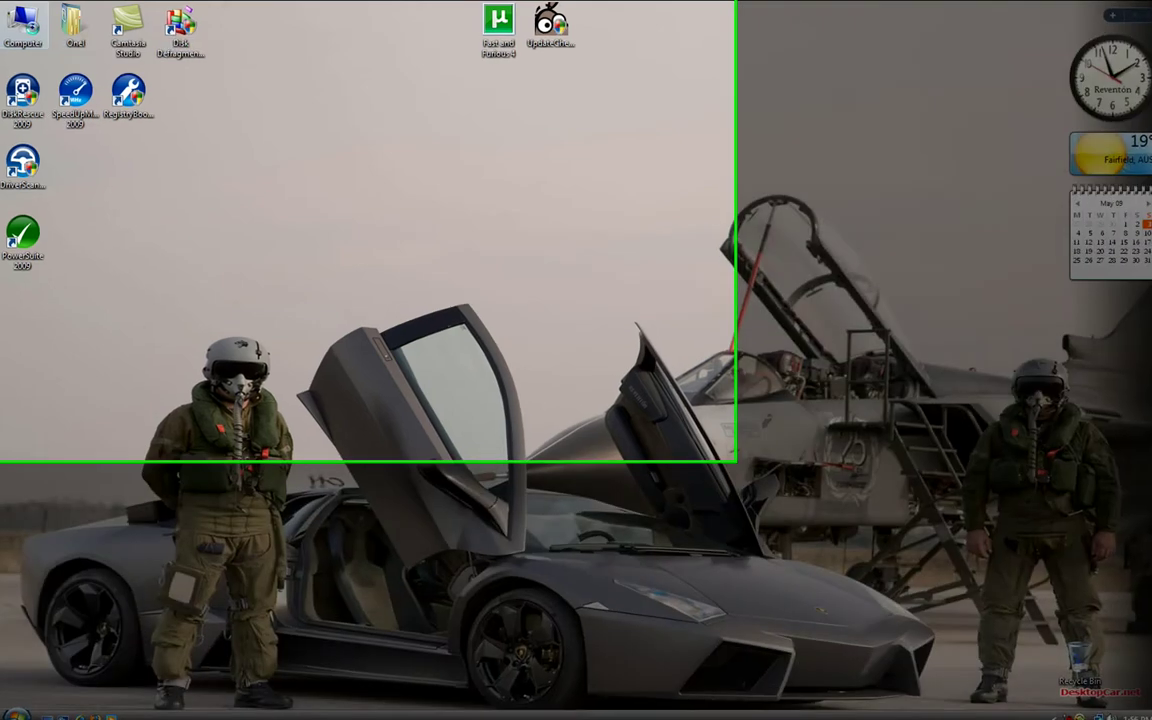
Open Performance Options via Computer Properties > Advanced system settings and accept the custom visual effects.
right_click(33, 33)
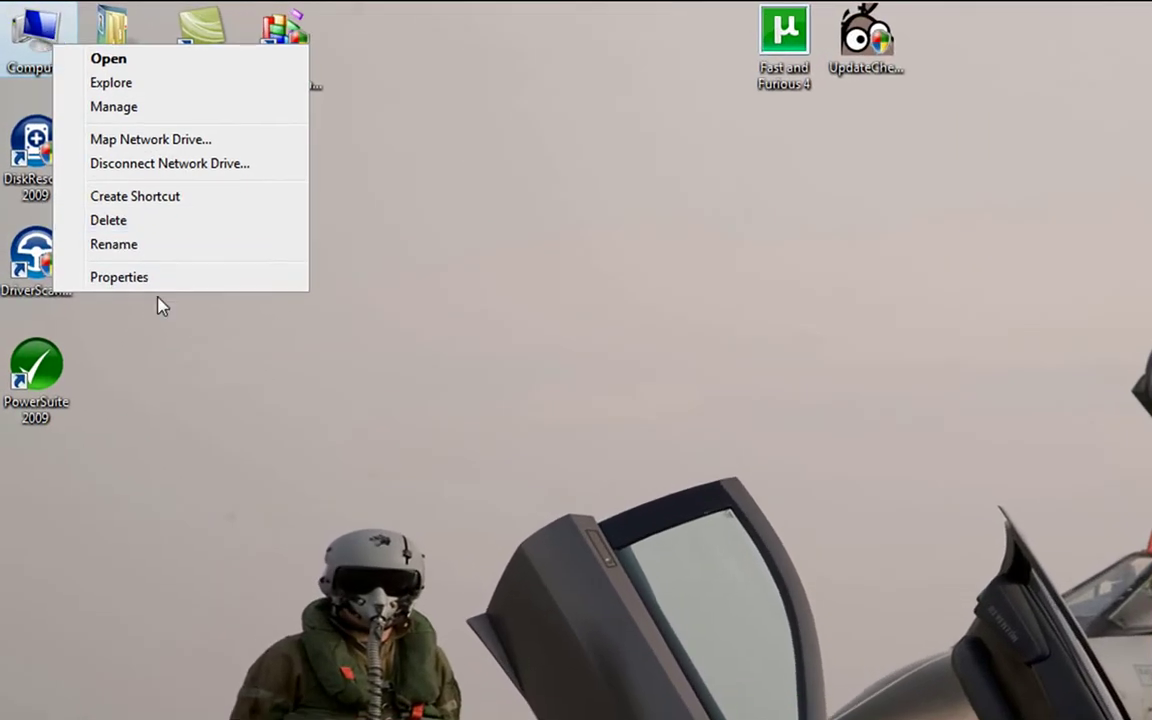
click(70, 155)
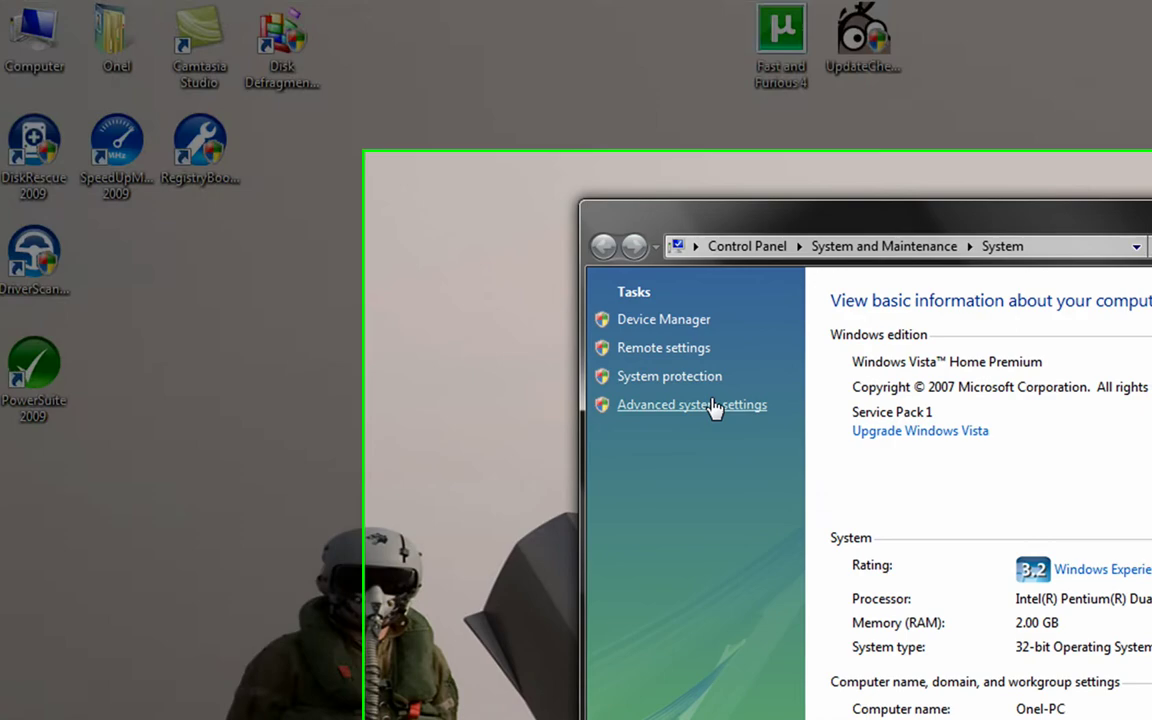
click(718, 405)
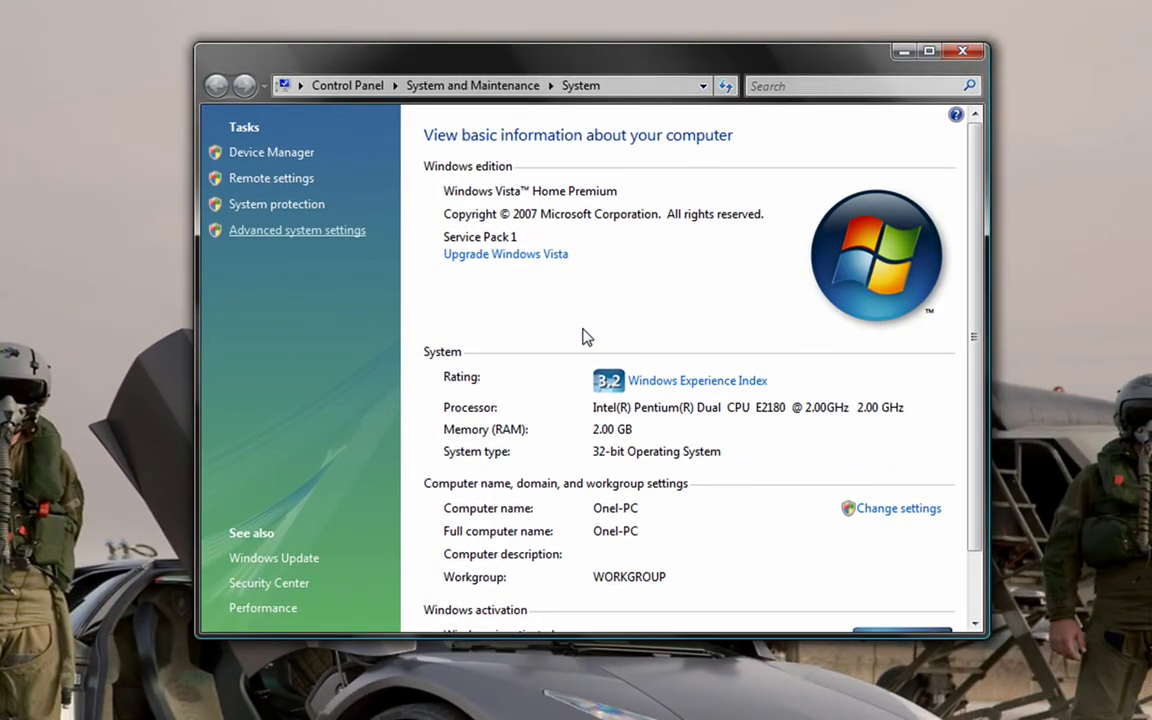
click(105, 134)
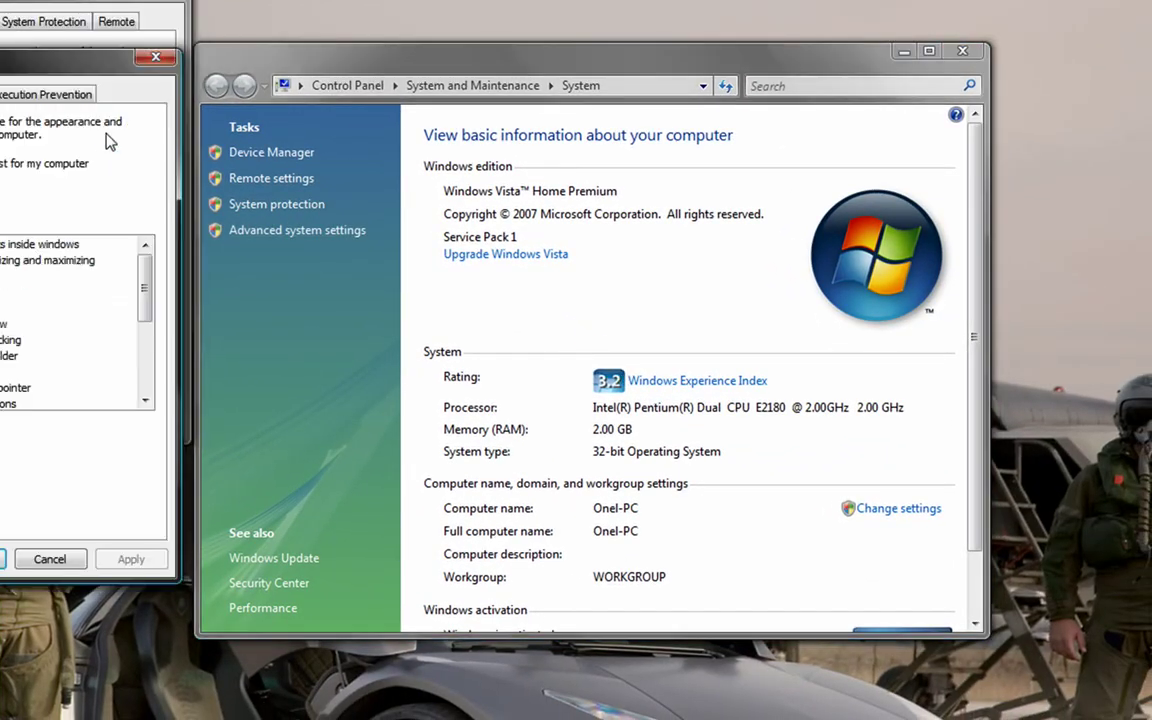
drag(2, 58, 250, 63)
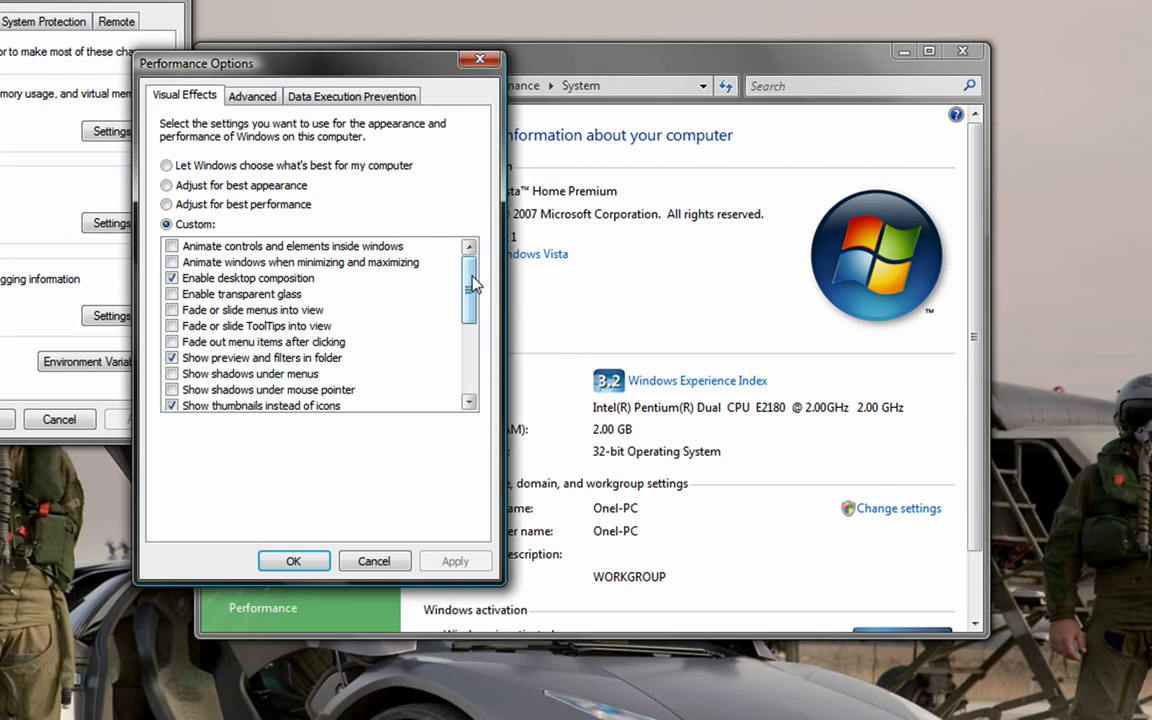
drag(474, 286, 497, 234)
click(294, 562)
click(4, 421)
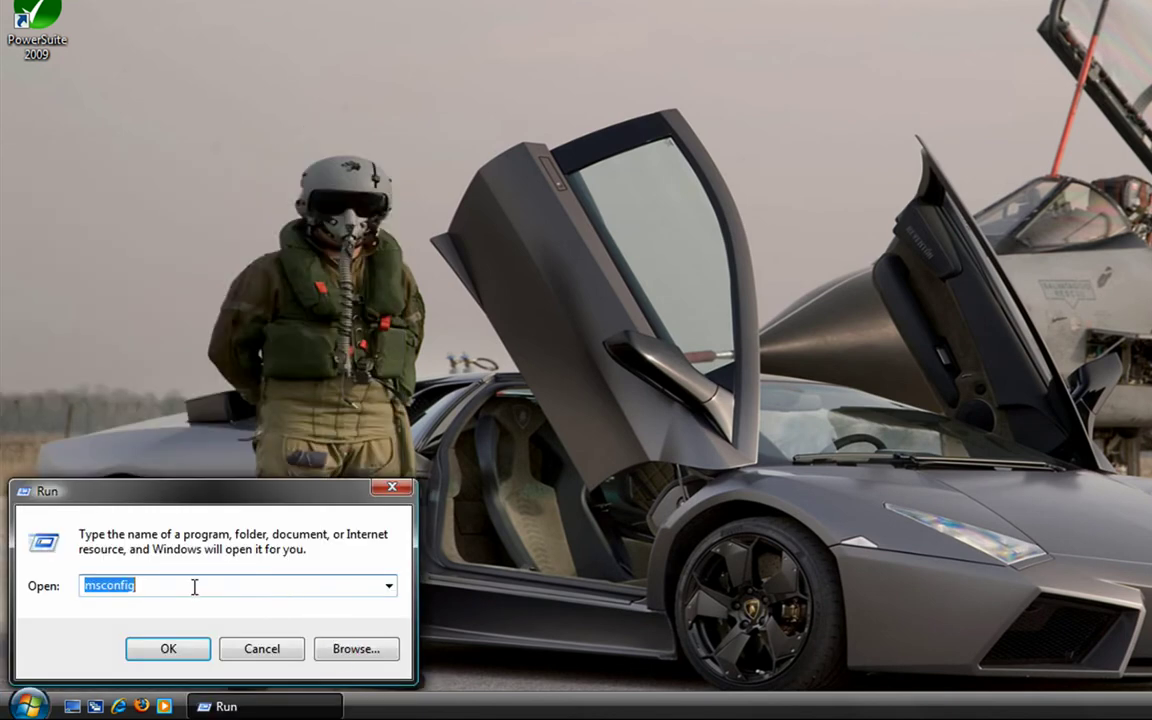
Enter msconfig in the Run dialog to open System Configuration.
text(ms)
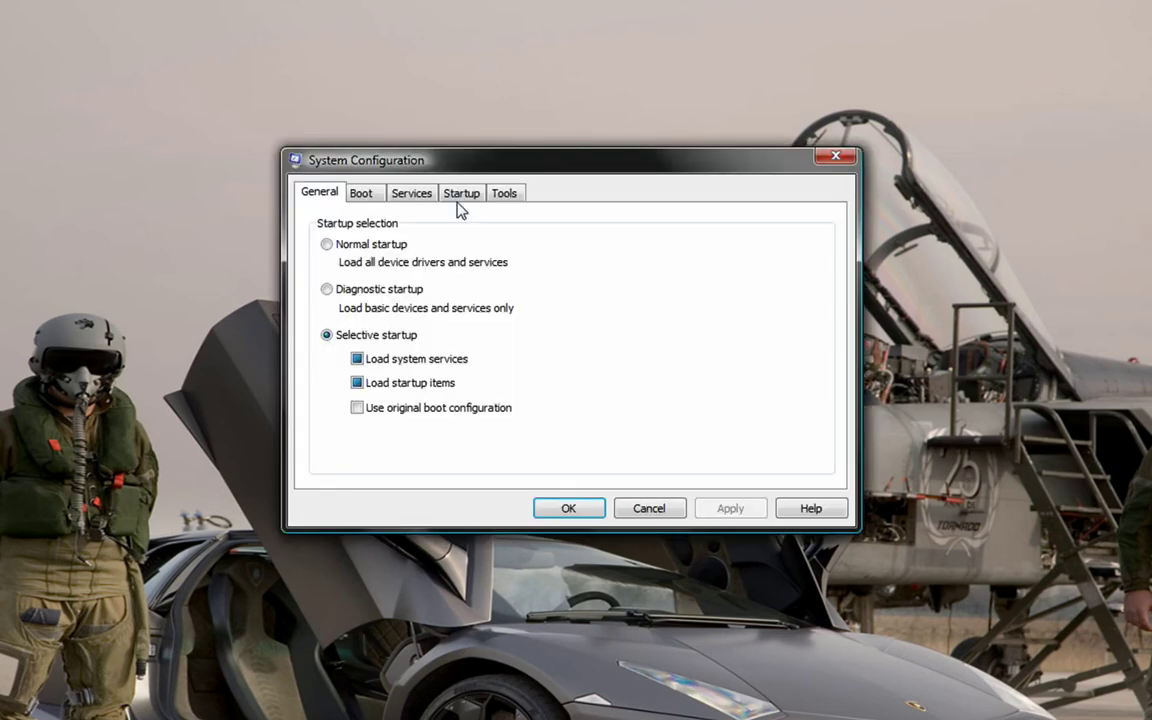
On the Startup tab, review the iTunes, Nero Home, Adobe Acrobat and Norton 360 entries.
click(464, 193)
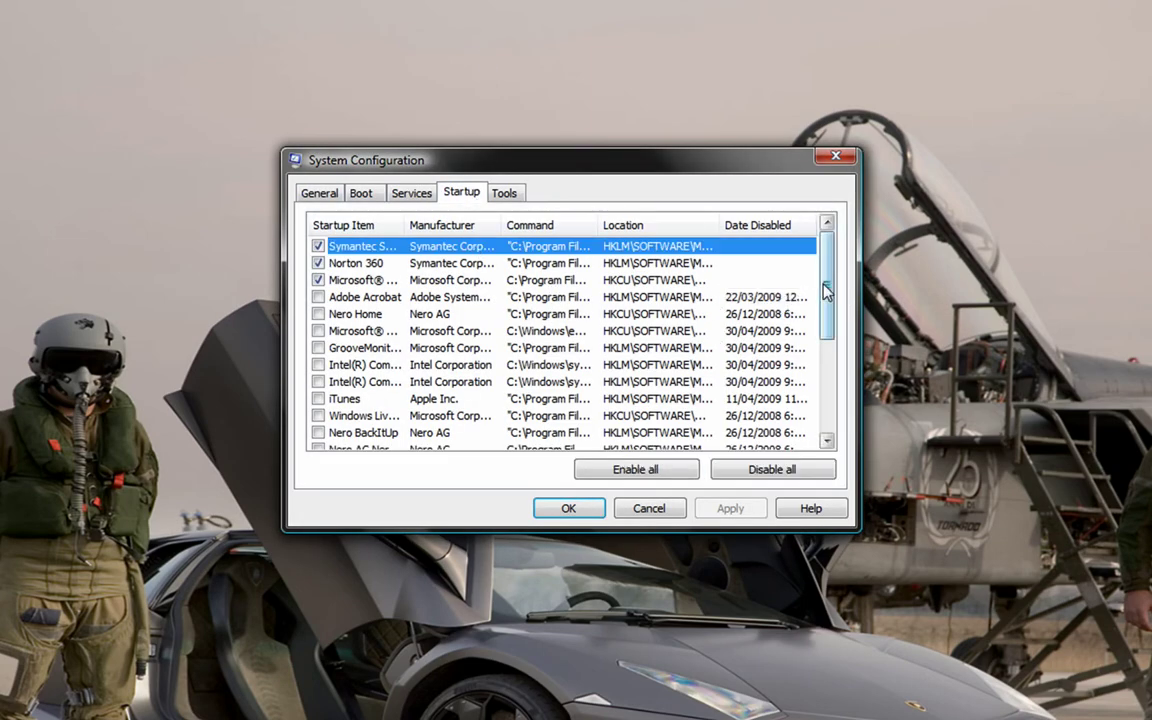
scroll(815, 404, down, 4)
scroll(815, 404, up, 4)
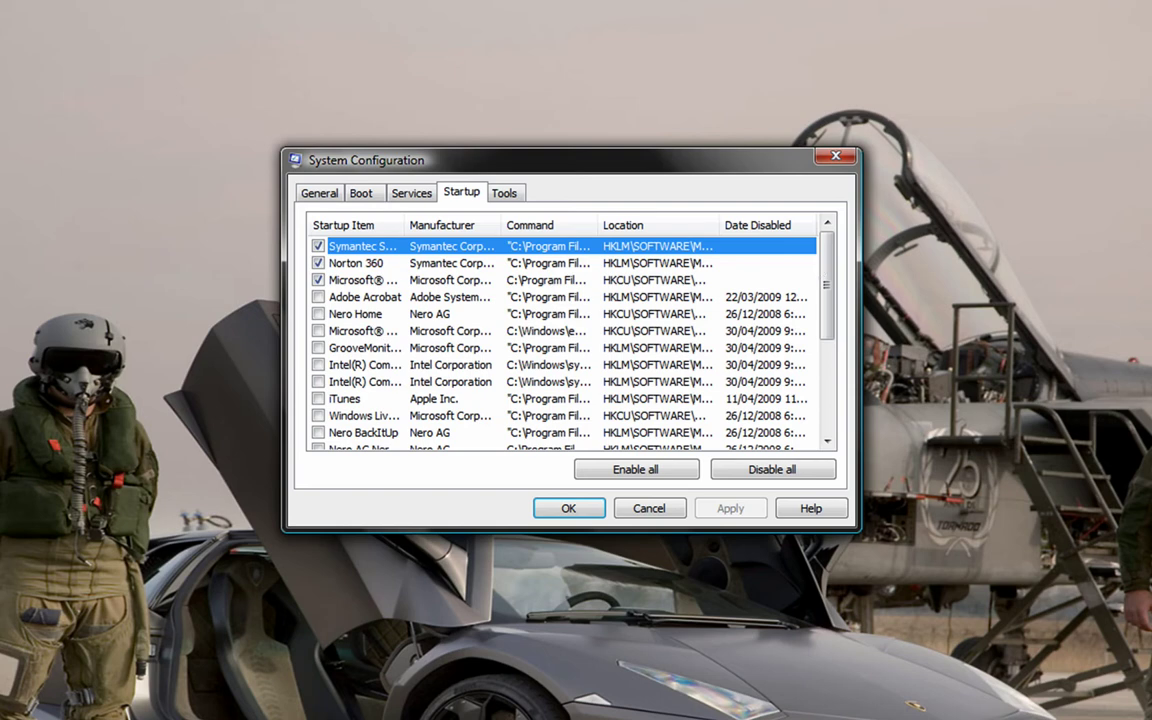
click(340, 398)
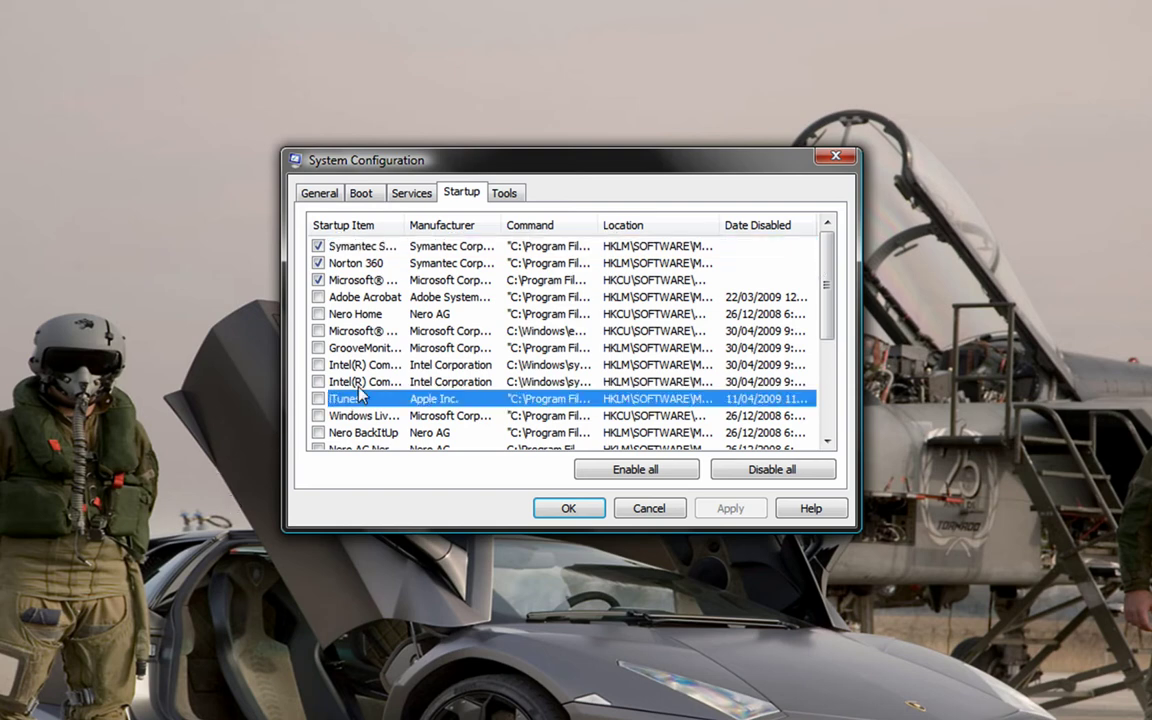
click(380, 313)
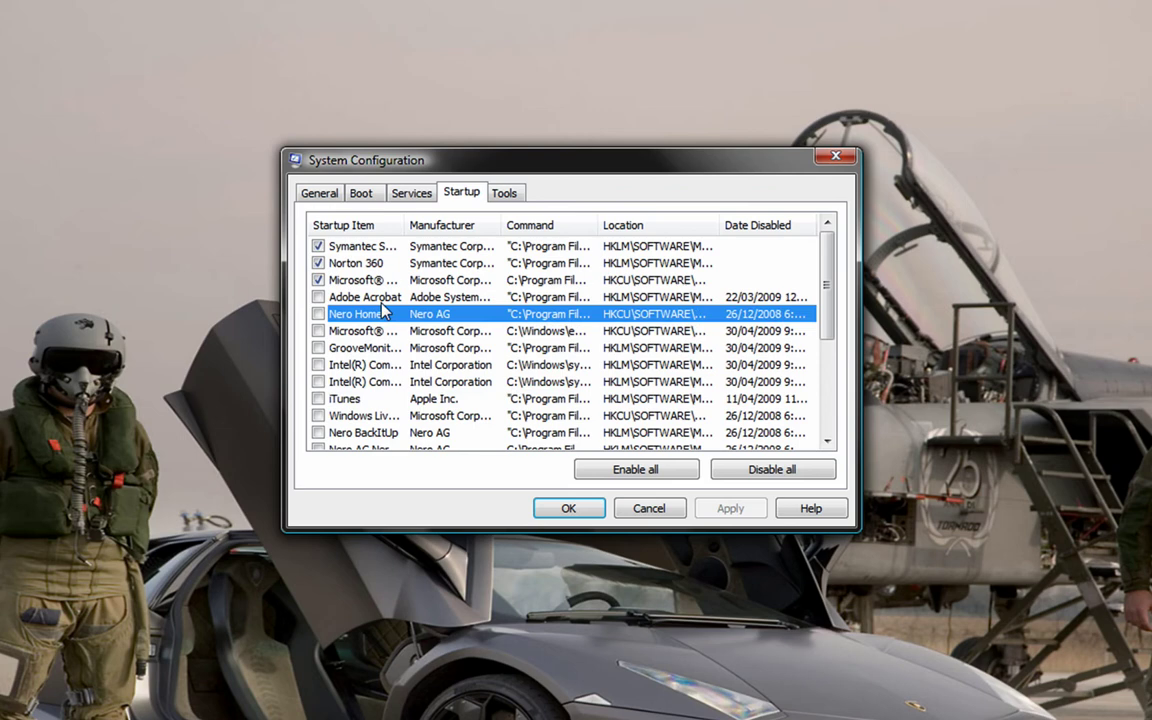
click(352, 297)
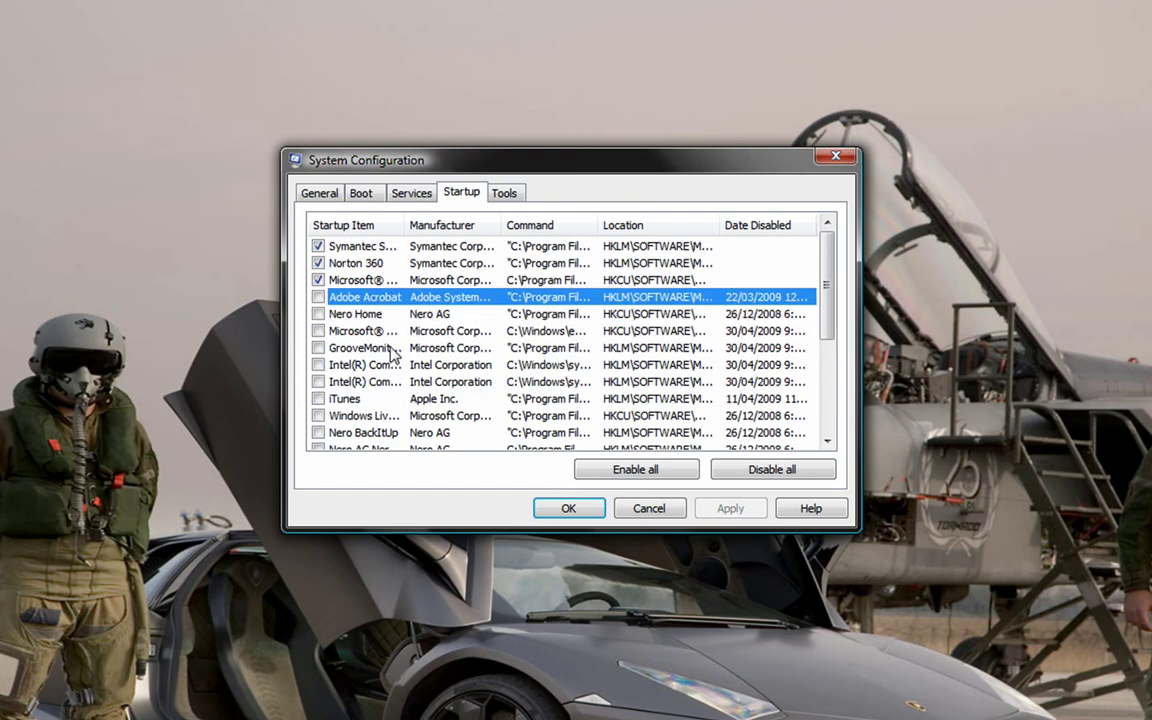
scroll(355, 318, down, 3)
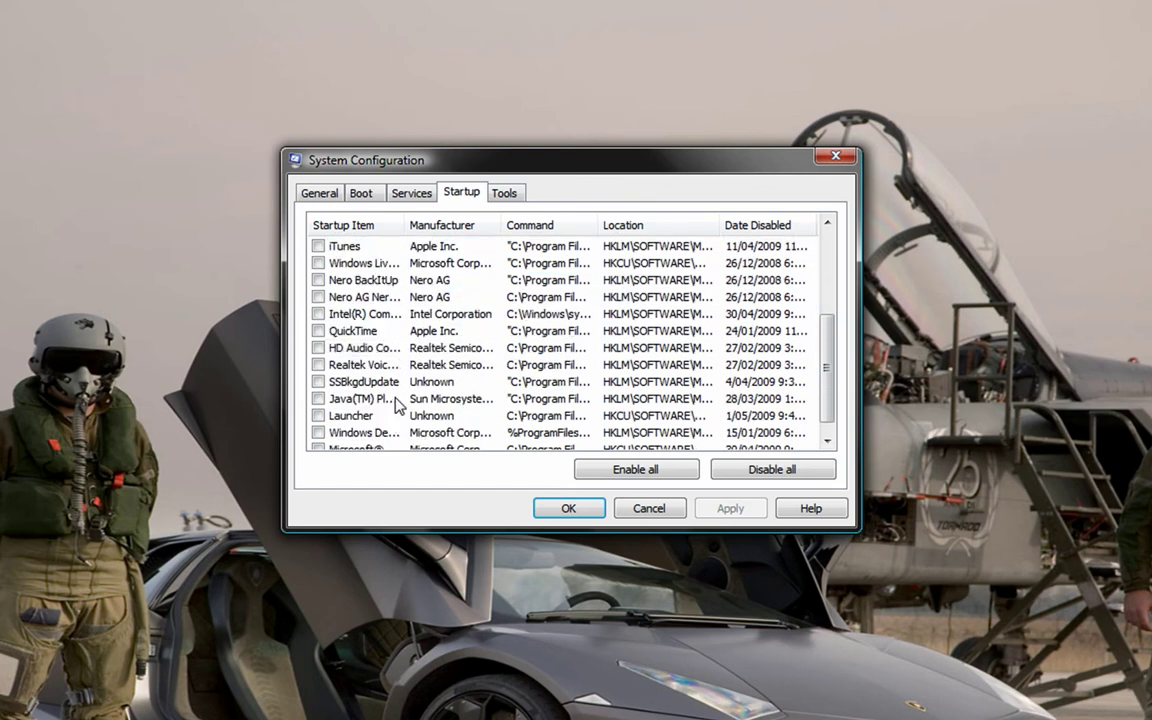
scroll(393, 434, down, 1)
scroll(393, 434, up, 4)
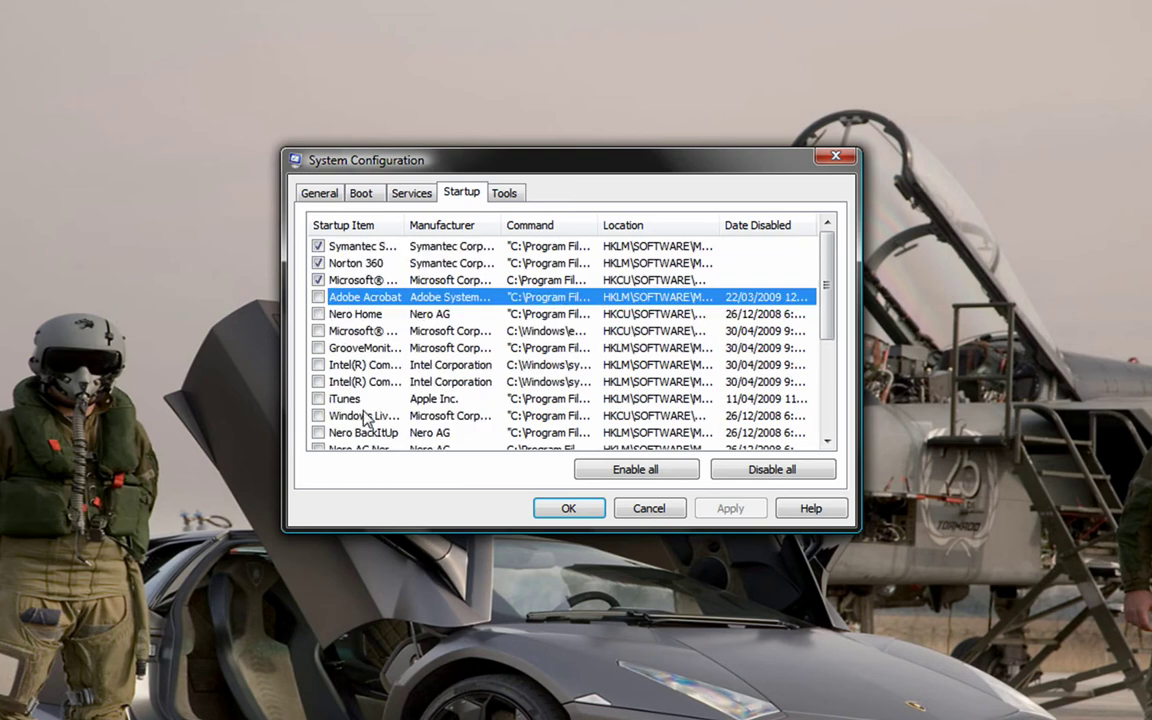
click(350, 263)
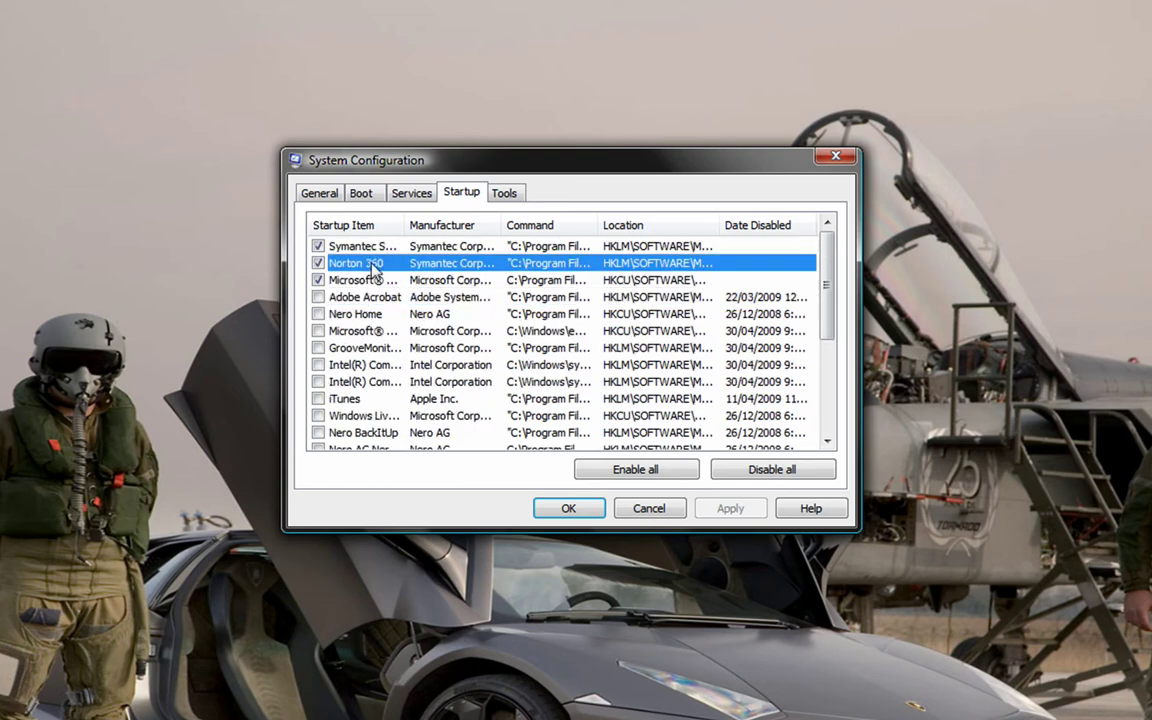
On the Services tab, hide Microsoft services and review iPod Service and Nero BackItUp Scheduler 3.
click(412, 194)
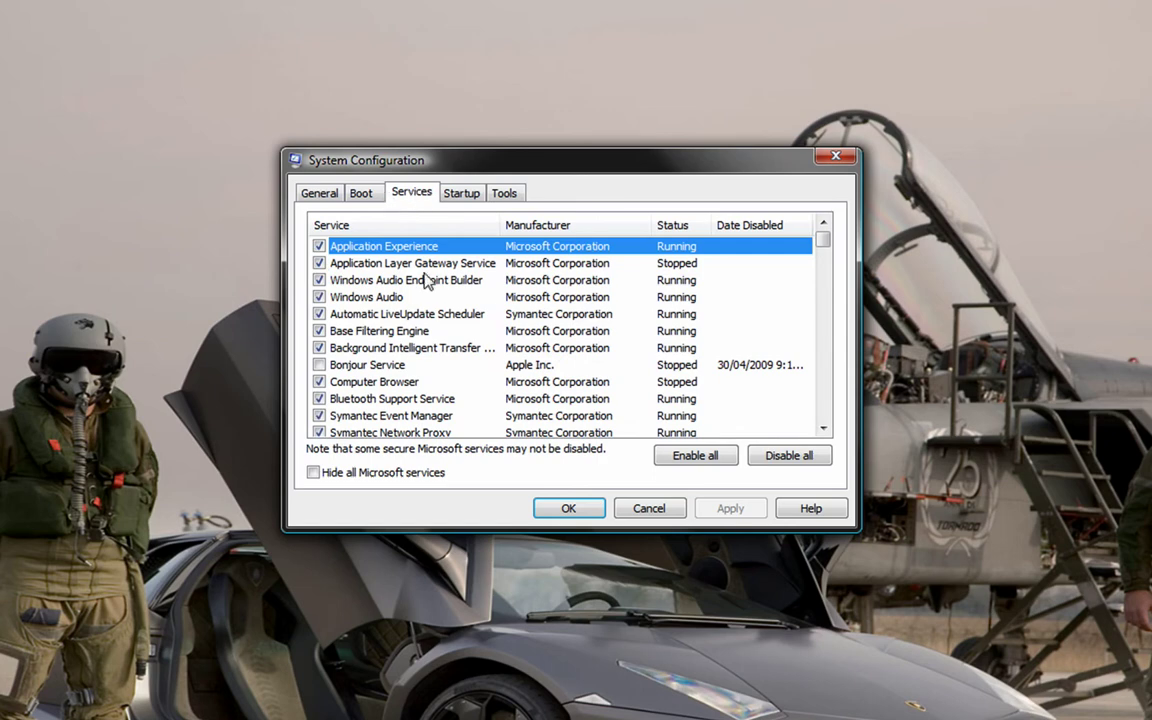
click(314, 473)
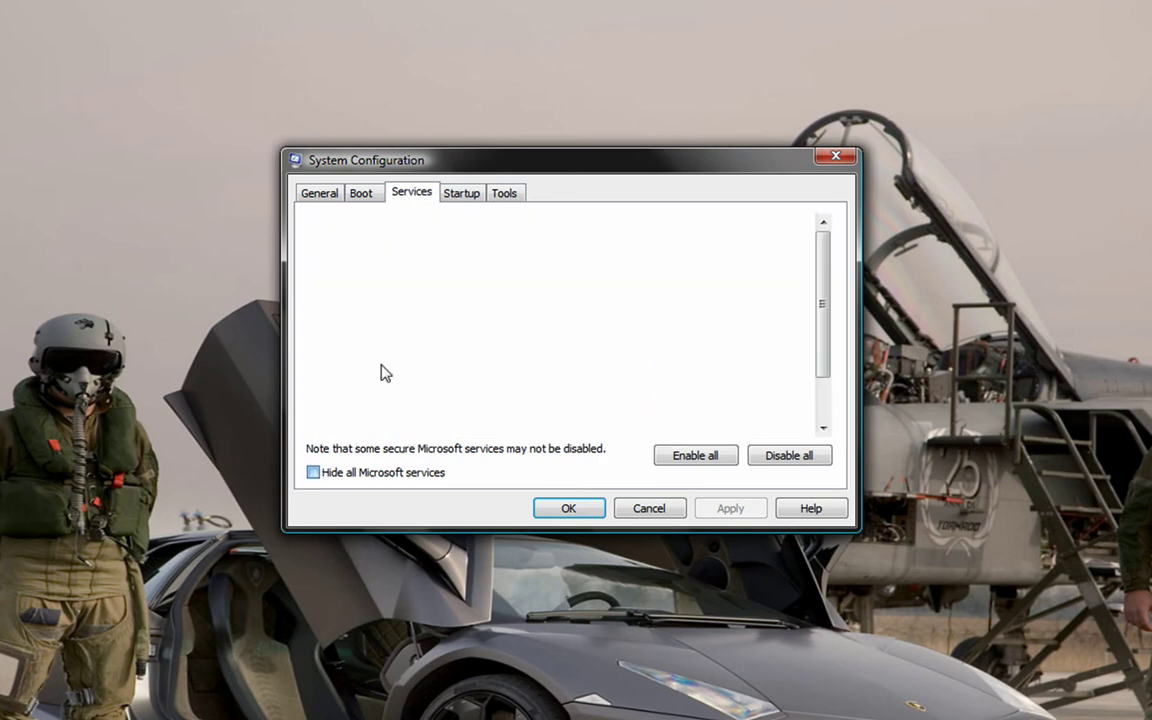
drag(823, 303, 825, 372)
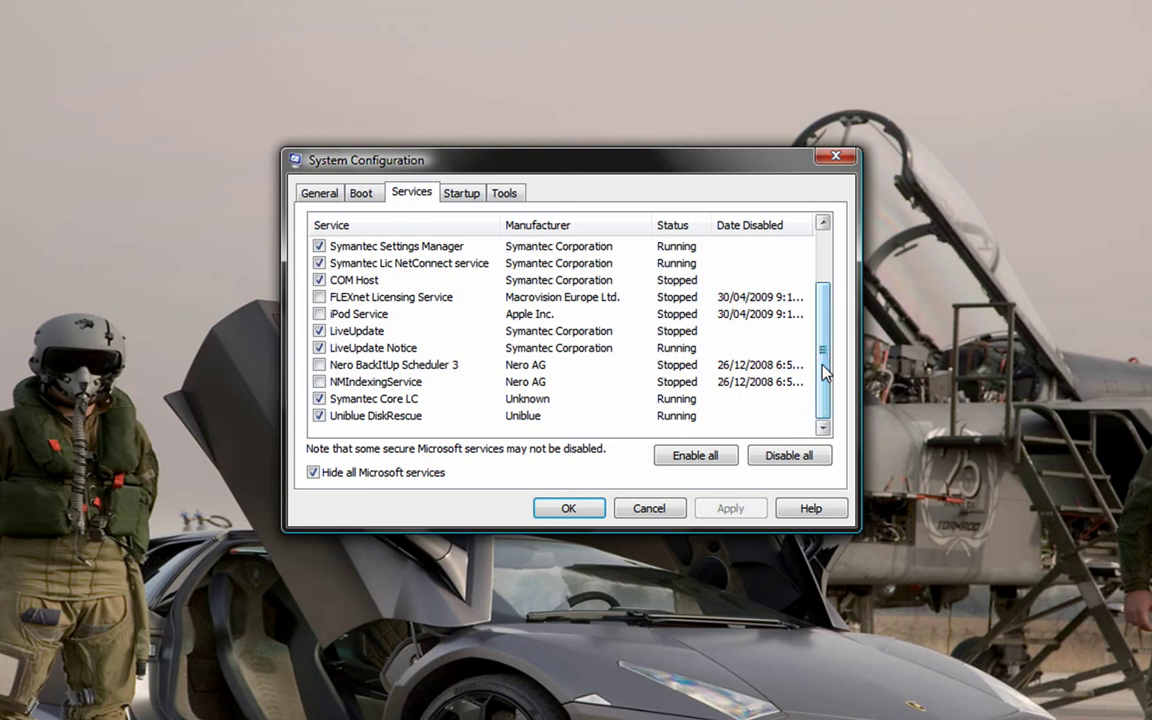
click(384, 316)
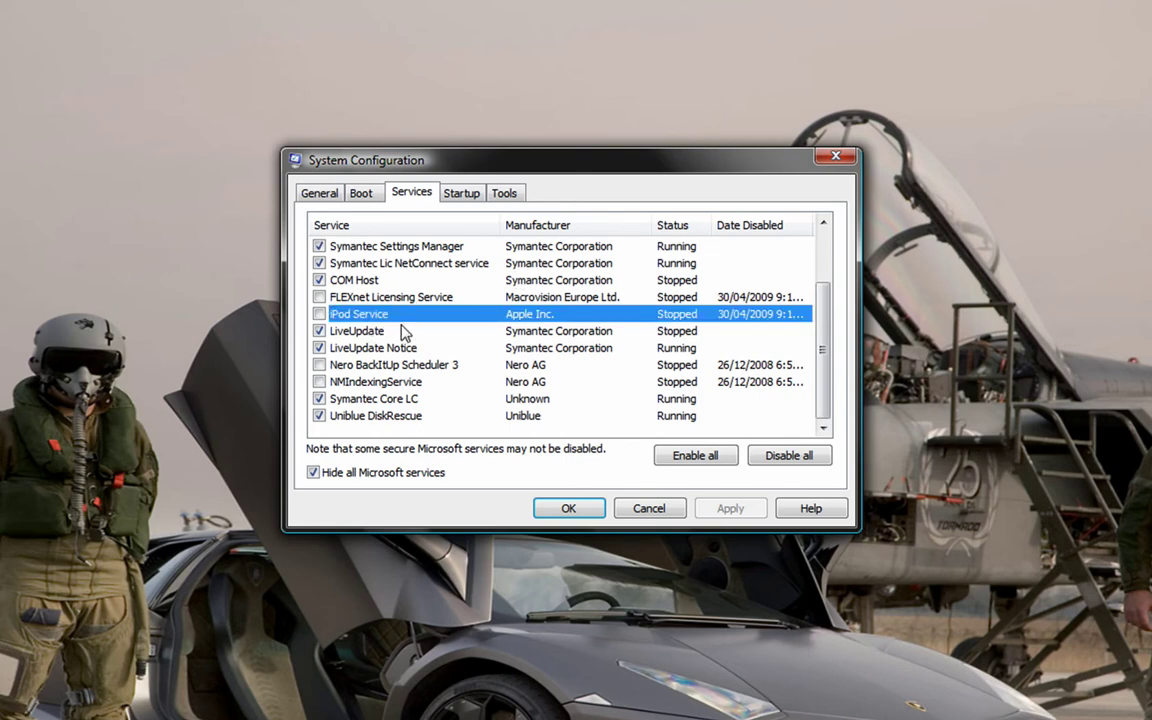
click(400, 366)
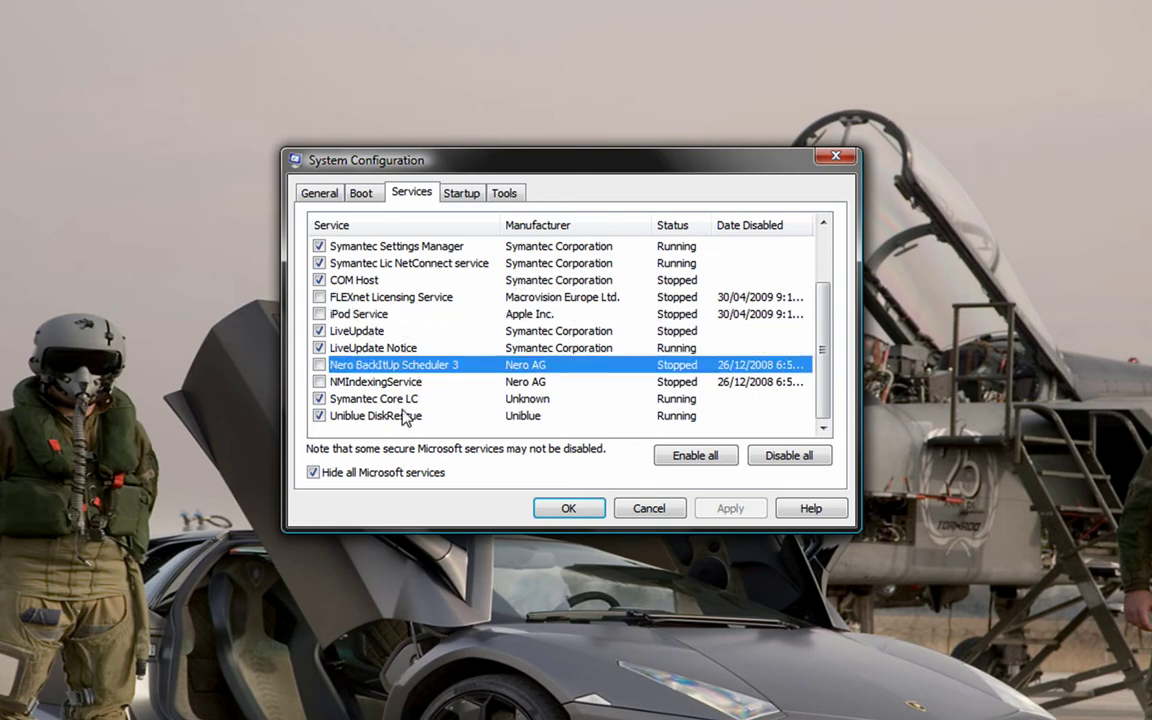
scroll(365, 372, up, 2)
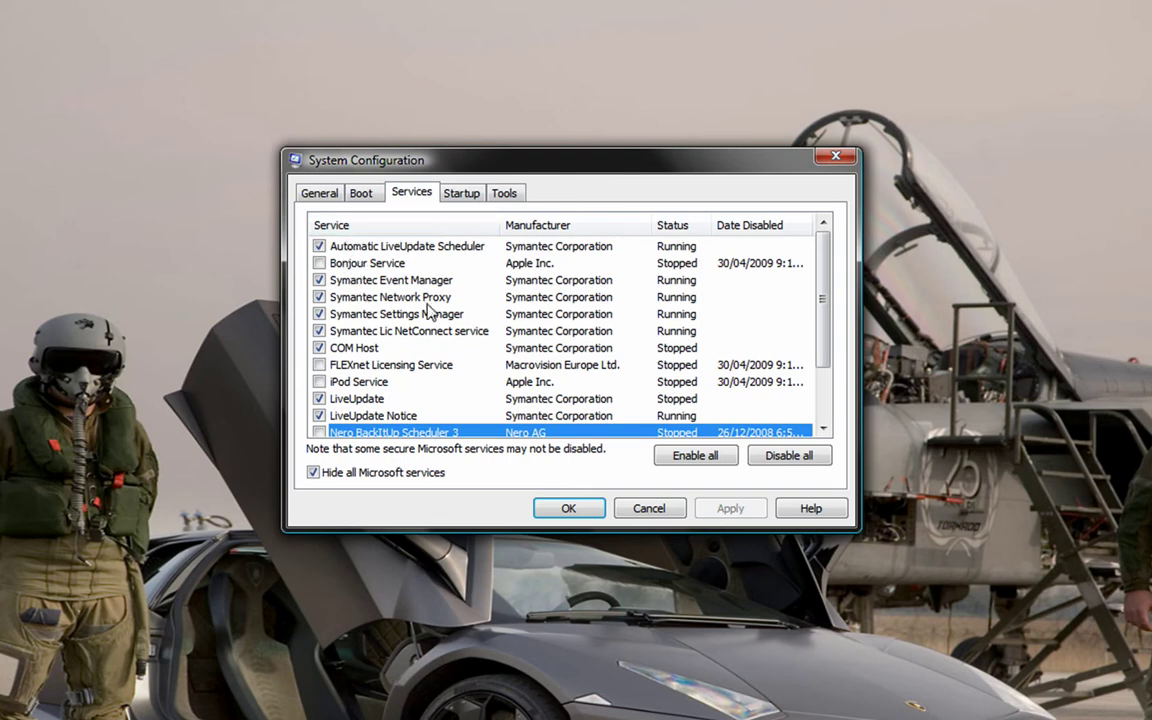
scroll(333, 360, down, 1)
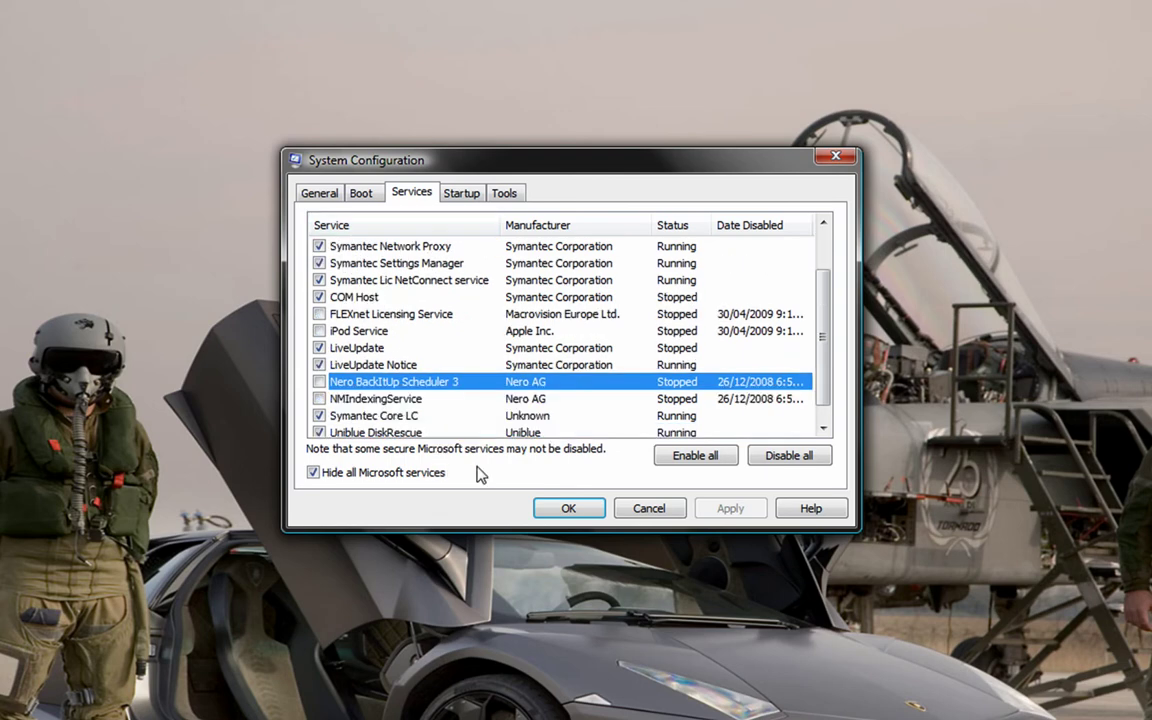
scroll(410, 410, down, 1)
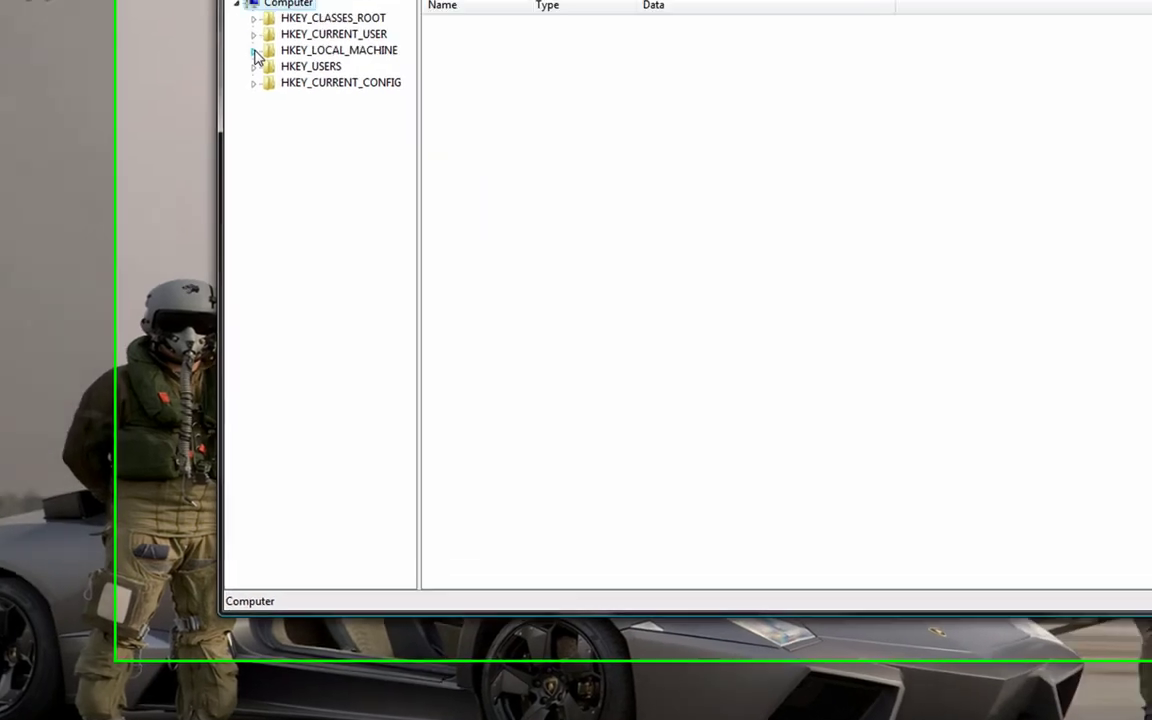
Expand HKEY_CURRENT_USER > Control Panel and select the Desktop key to list its values.
click(125, 167)
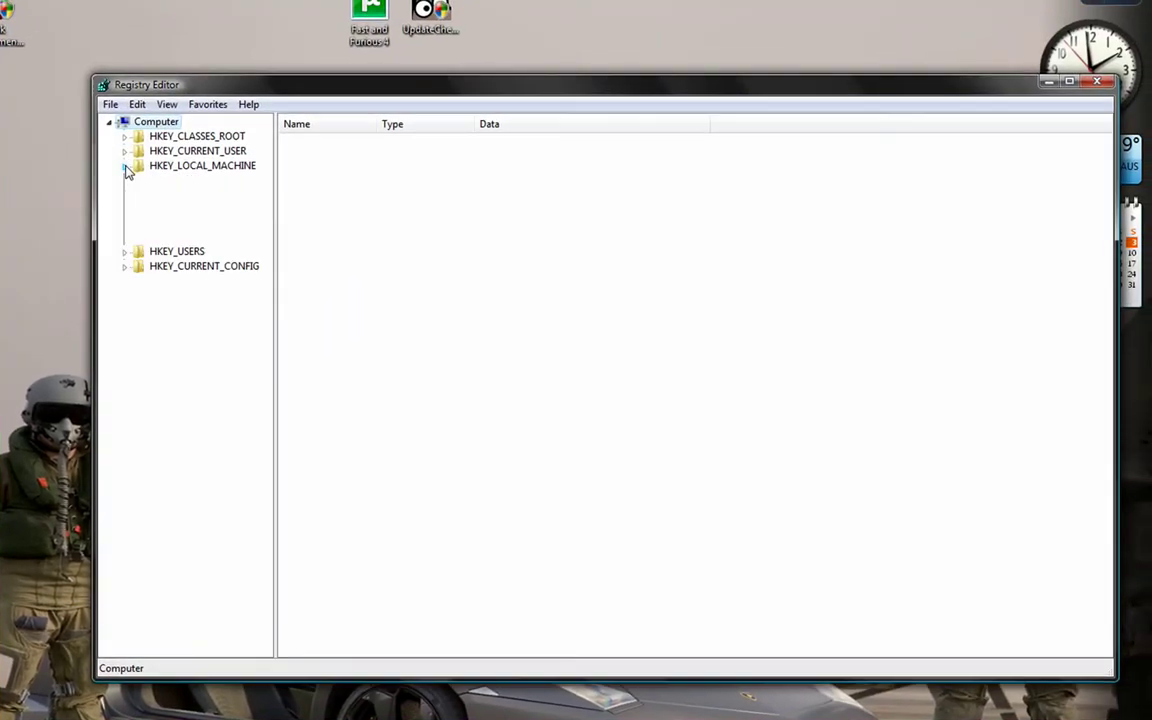
click(125, 167)
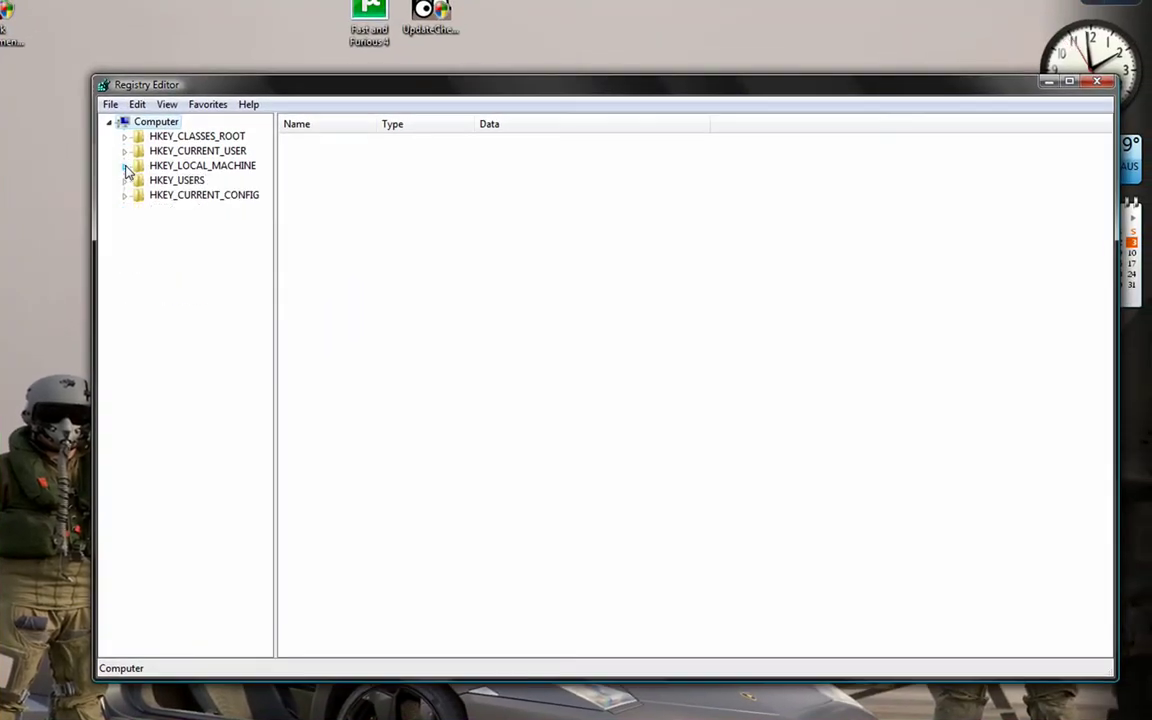
click(125, 153)
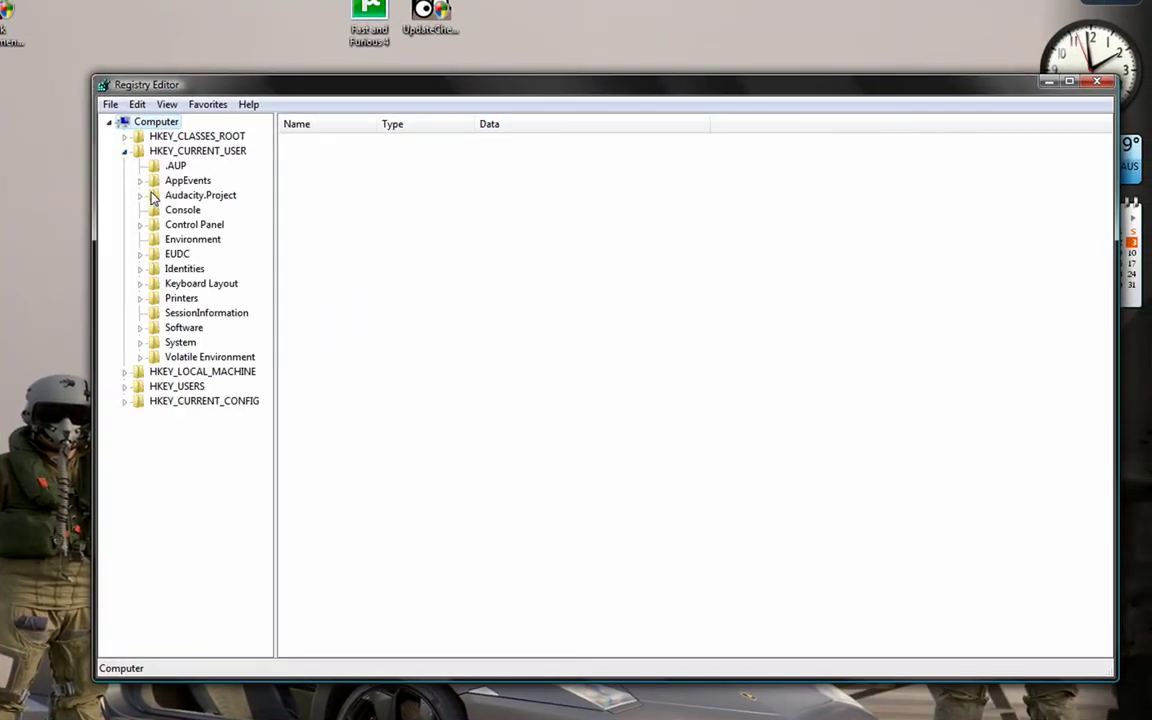
click(140, 225)
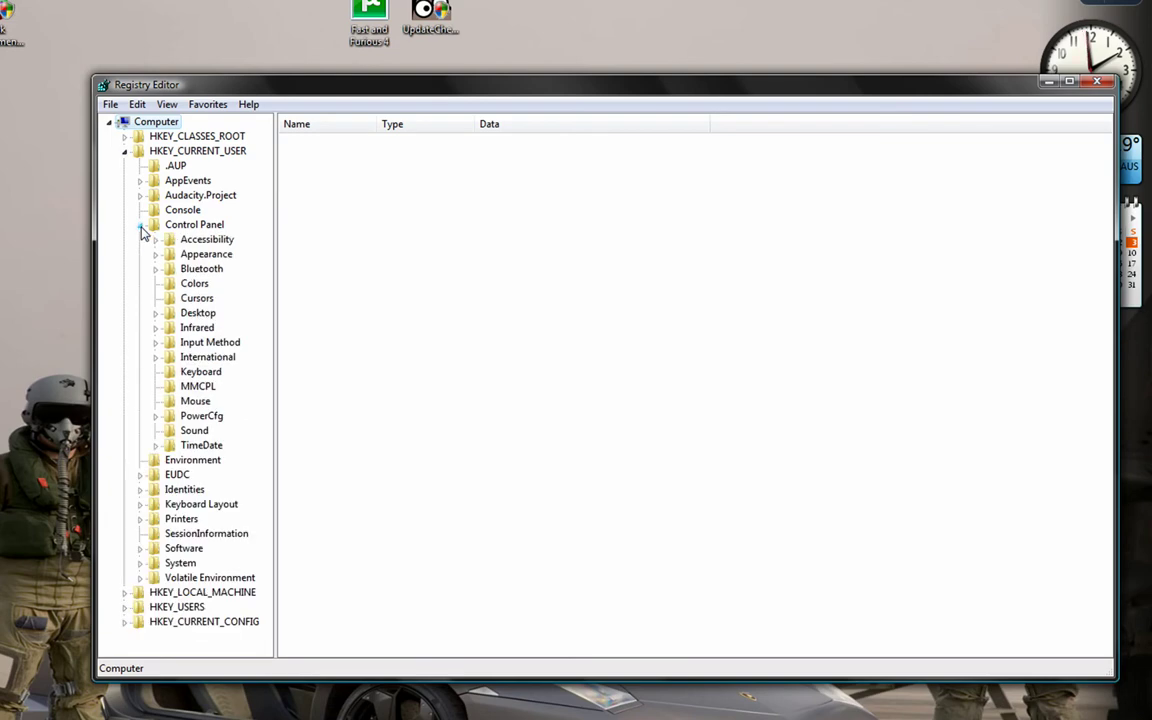
click(168, 314)
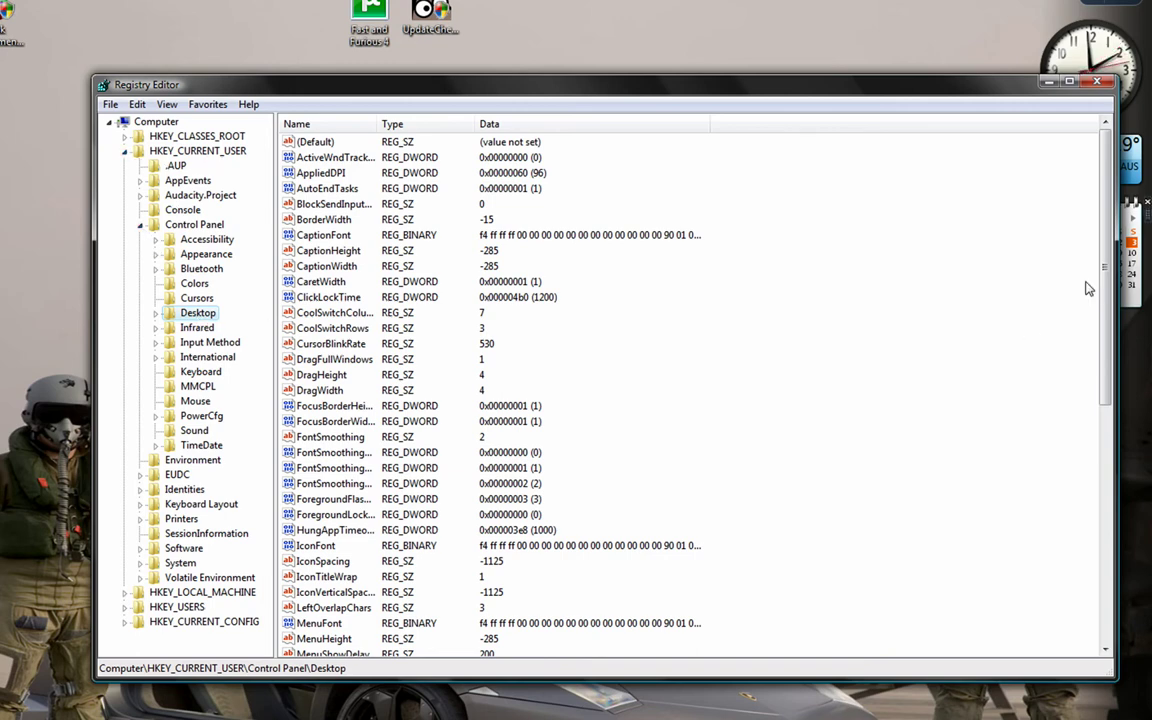
Change the MenuShowDelay value in the Desktop key from 200 to 0.
drag(1107, 290, 1122, 494)
click(1122, 494)
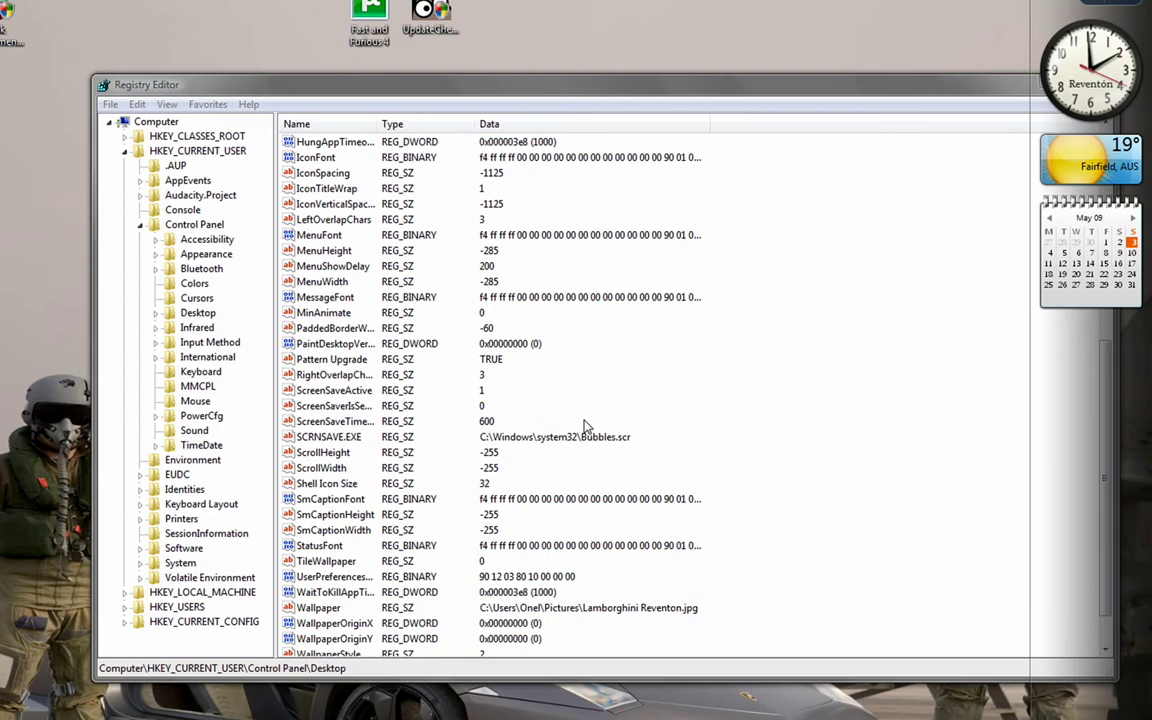
click(569, 95)
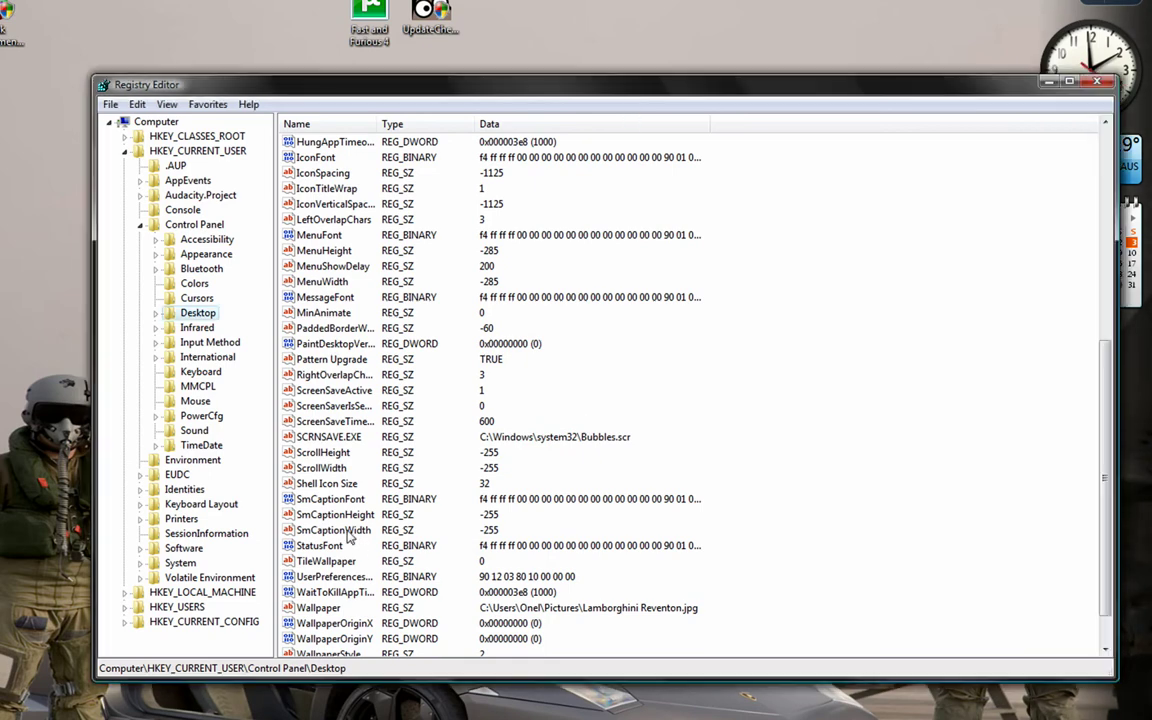
click(321, 467)
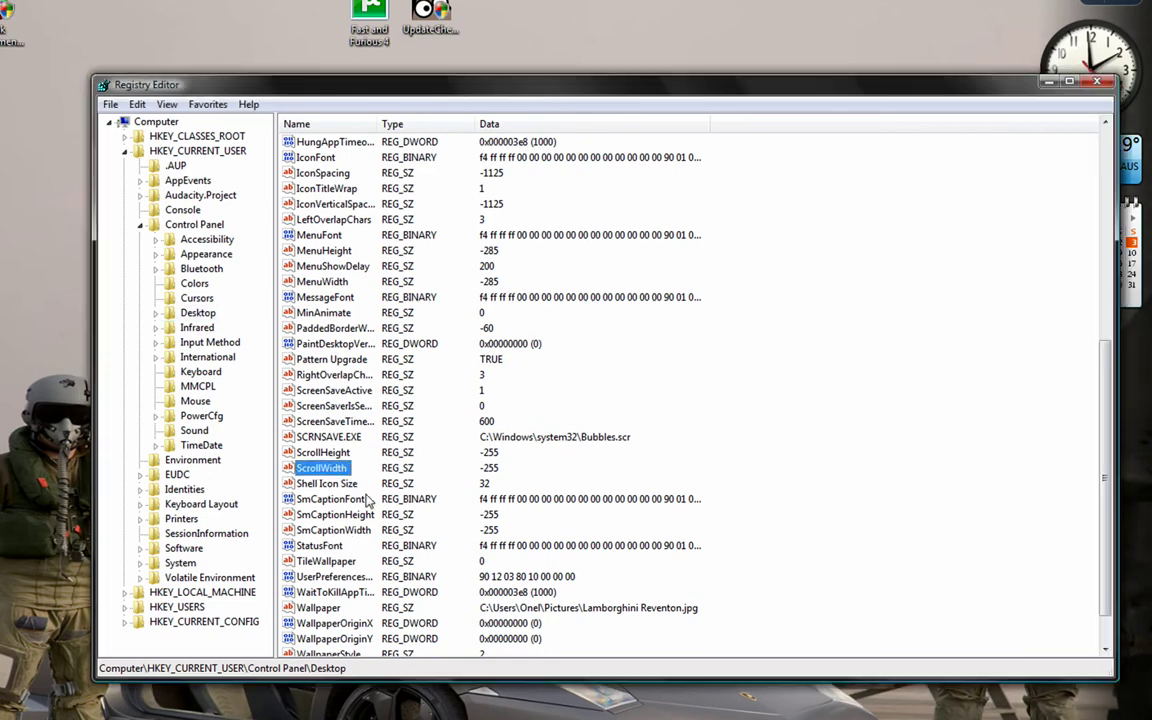
click(325, 267)
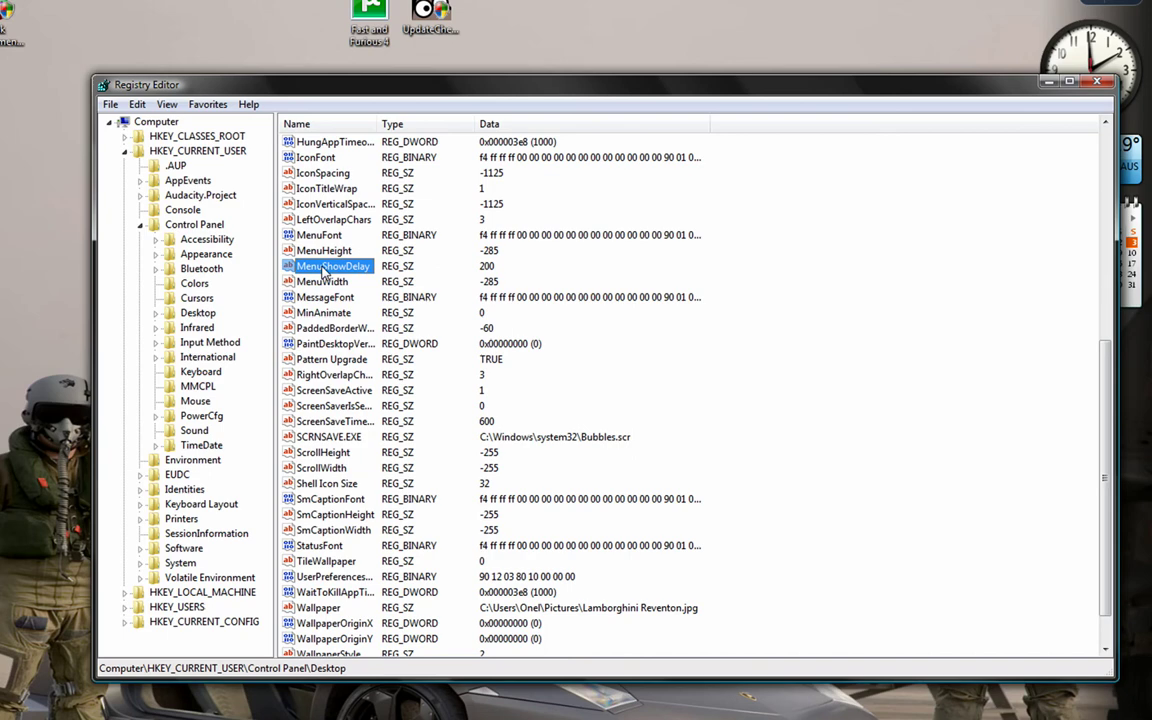
double_click(325, 267)
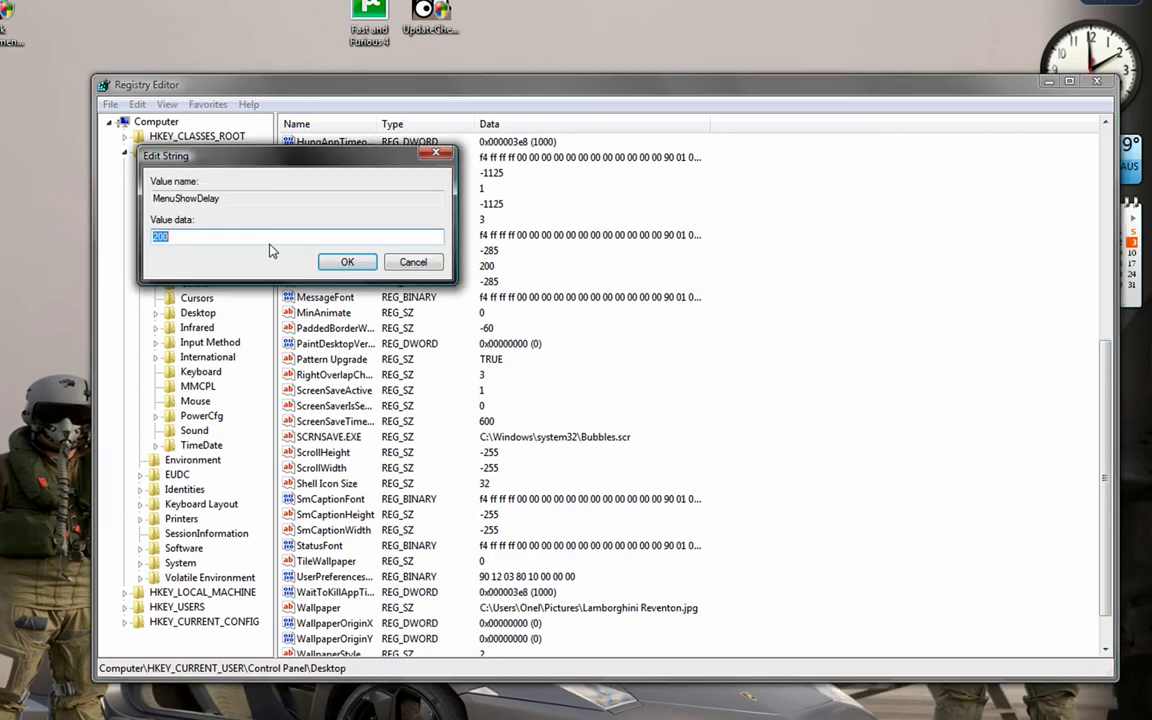
text(0)
key(Return)
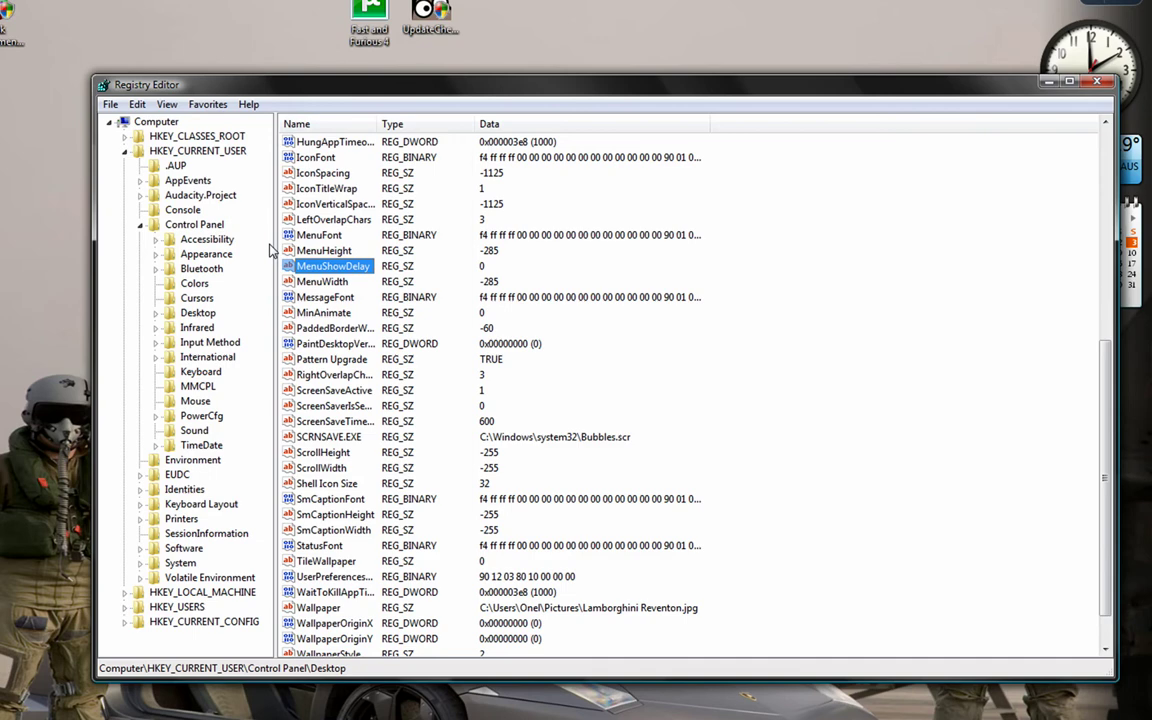
Collapse the Control Panel and HKEY_CURRENT_USER branches of the registry tree.
click(594, 334)
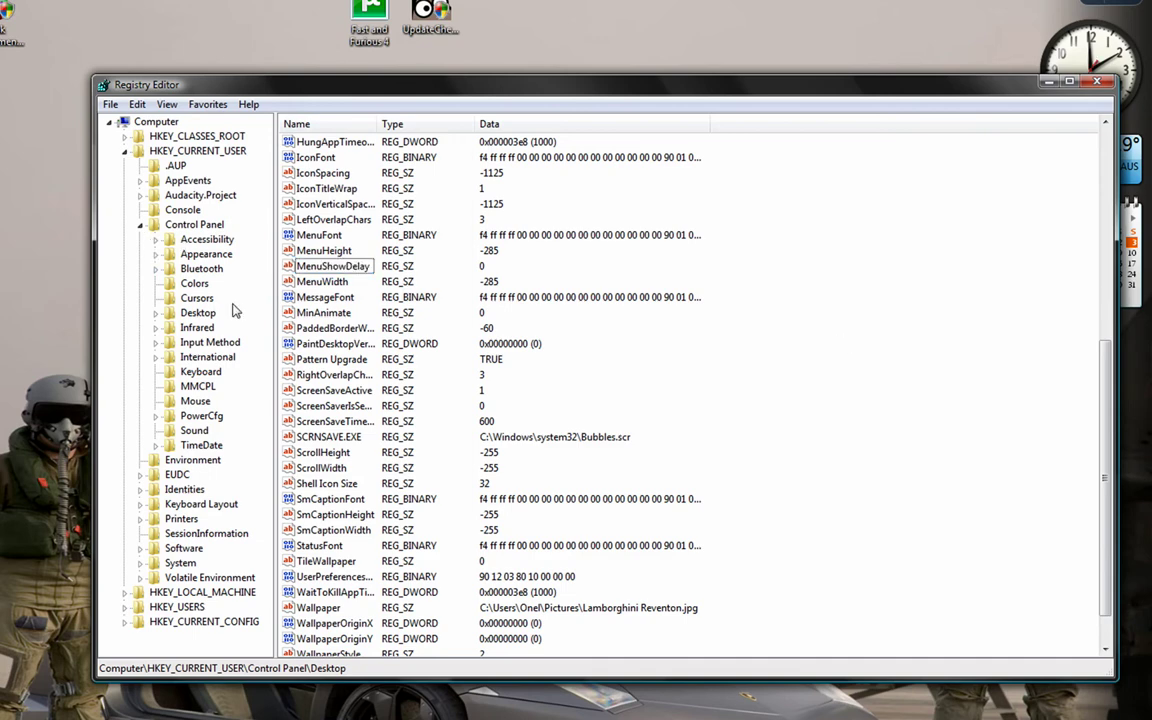
key(Home)
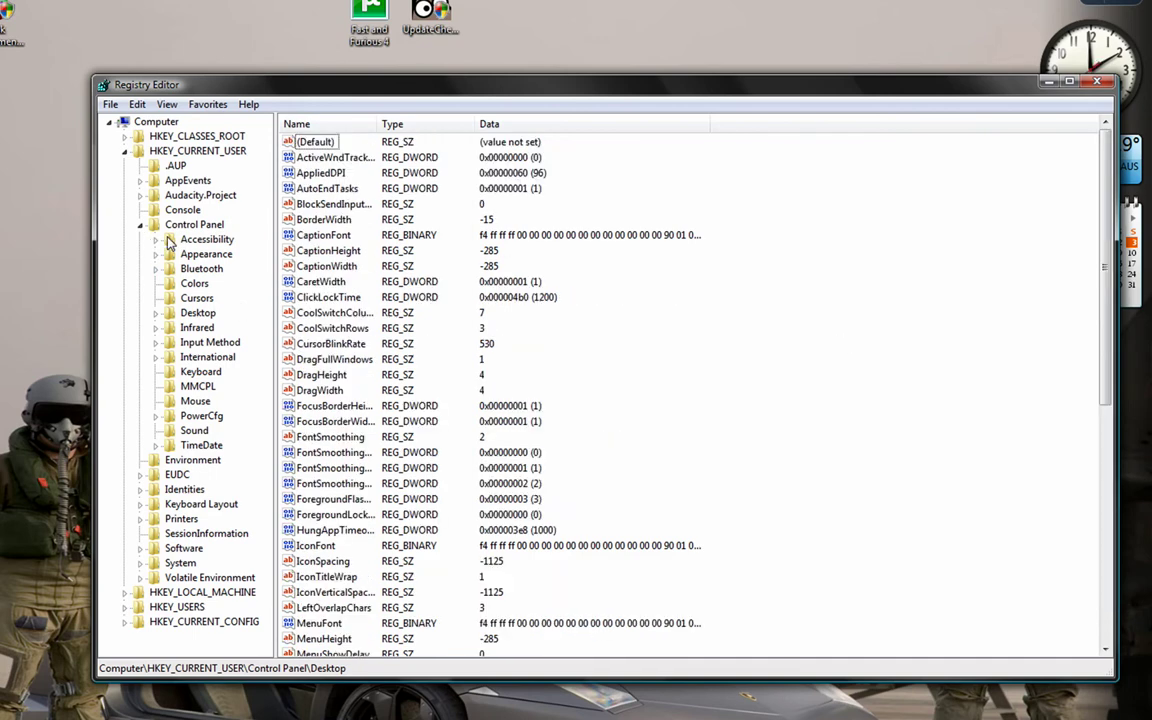
click(140, 226)
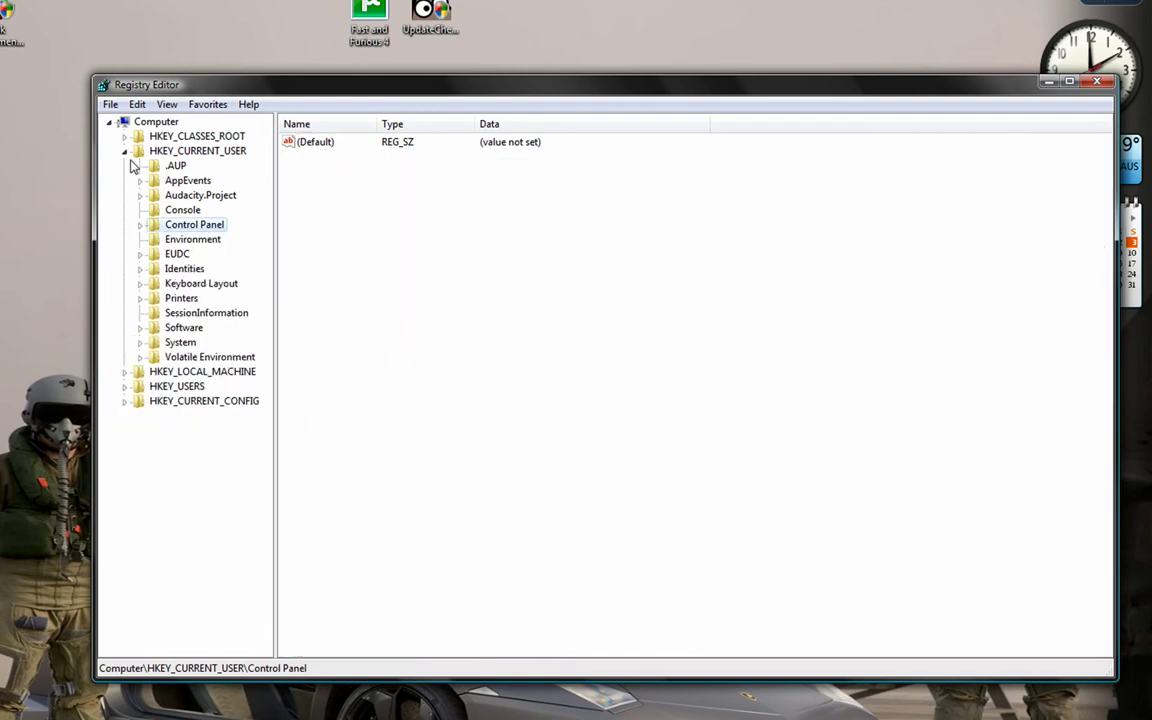
click(125, 151)
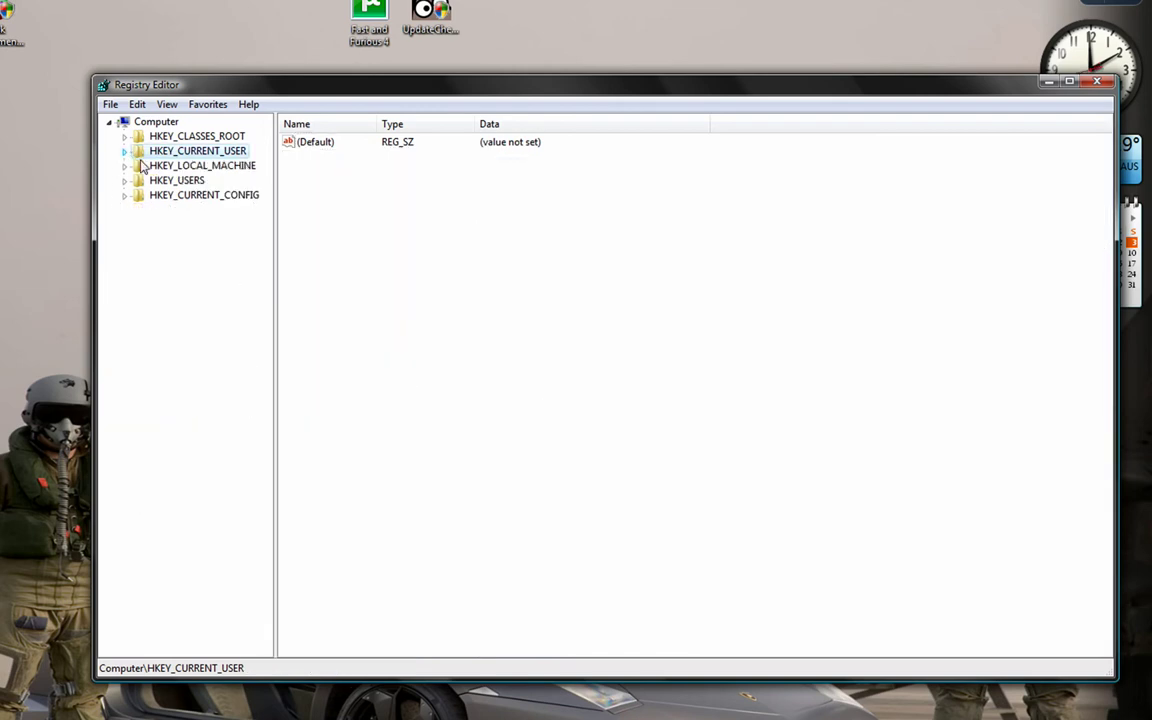
Close Registry Editor and open Control Panel from the Start menu.
click(1099, 83)
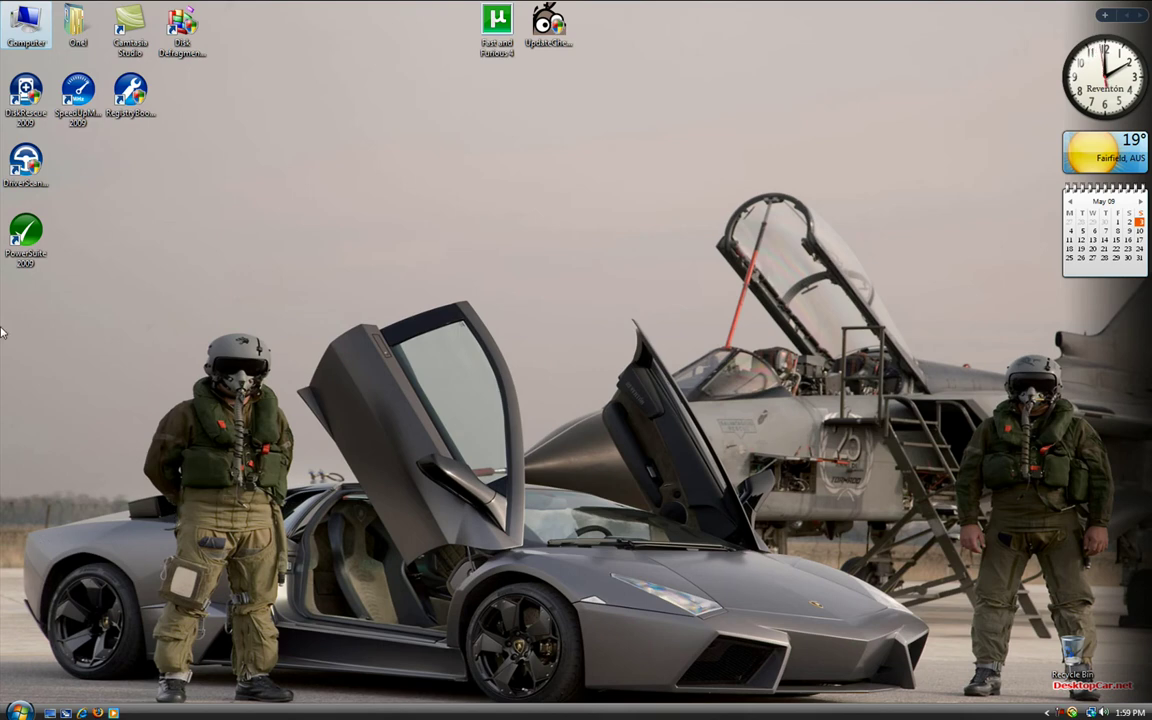
click(20, 711)
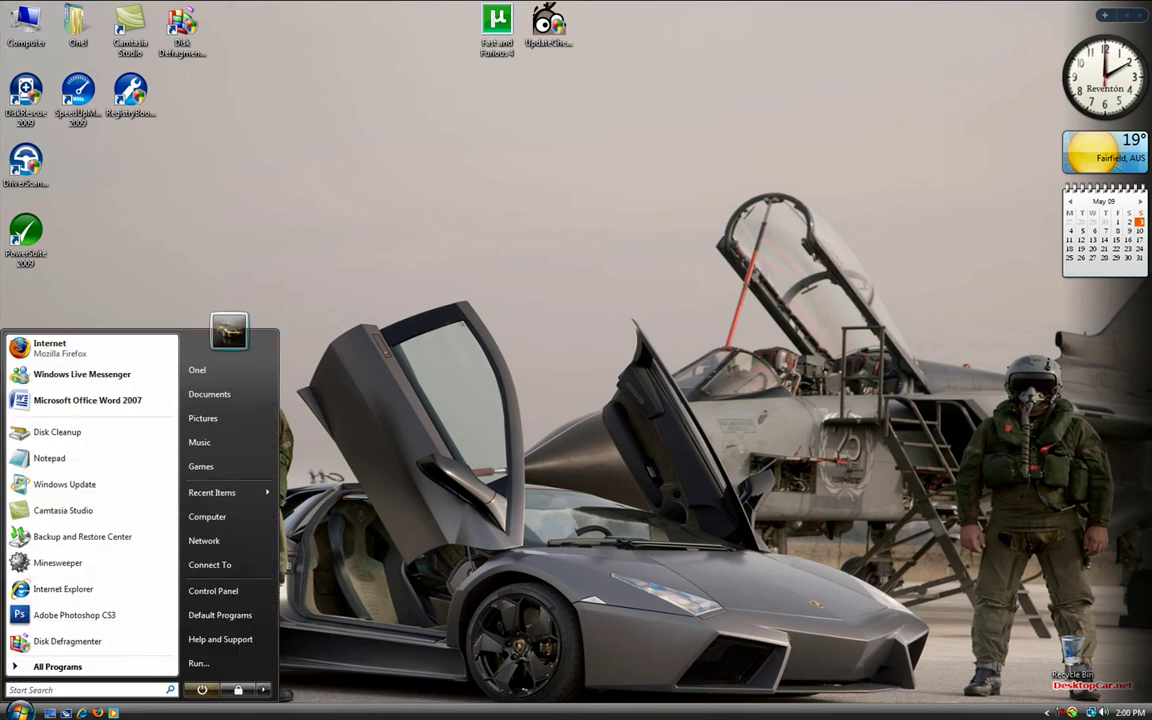
click(215, 591)
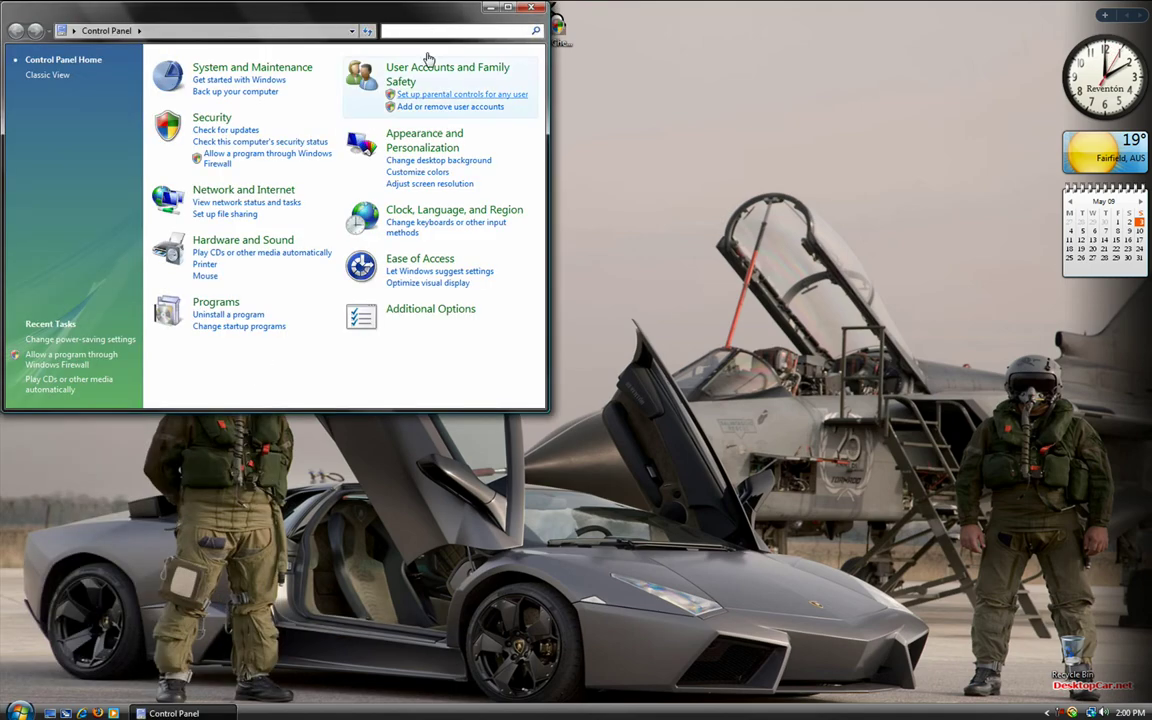
Search Control Panel for 'power' and switch to the High performance power plan.
click(400, 31)
text(p)
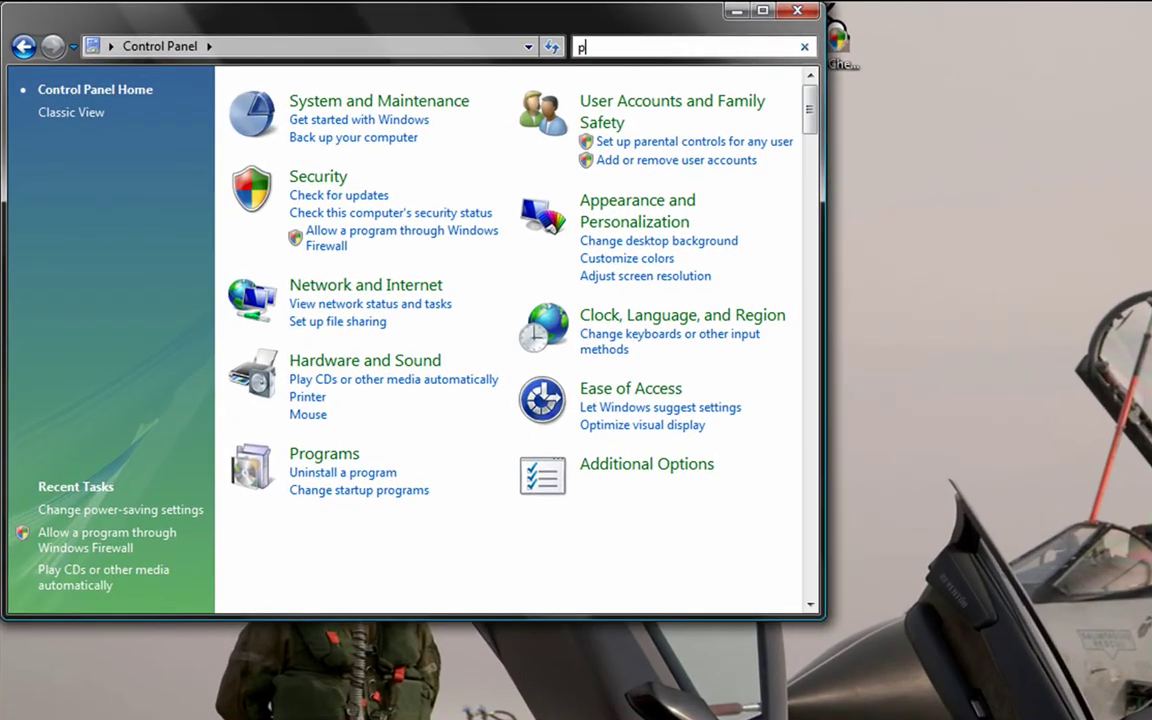
text(ower)
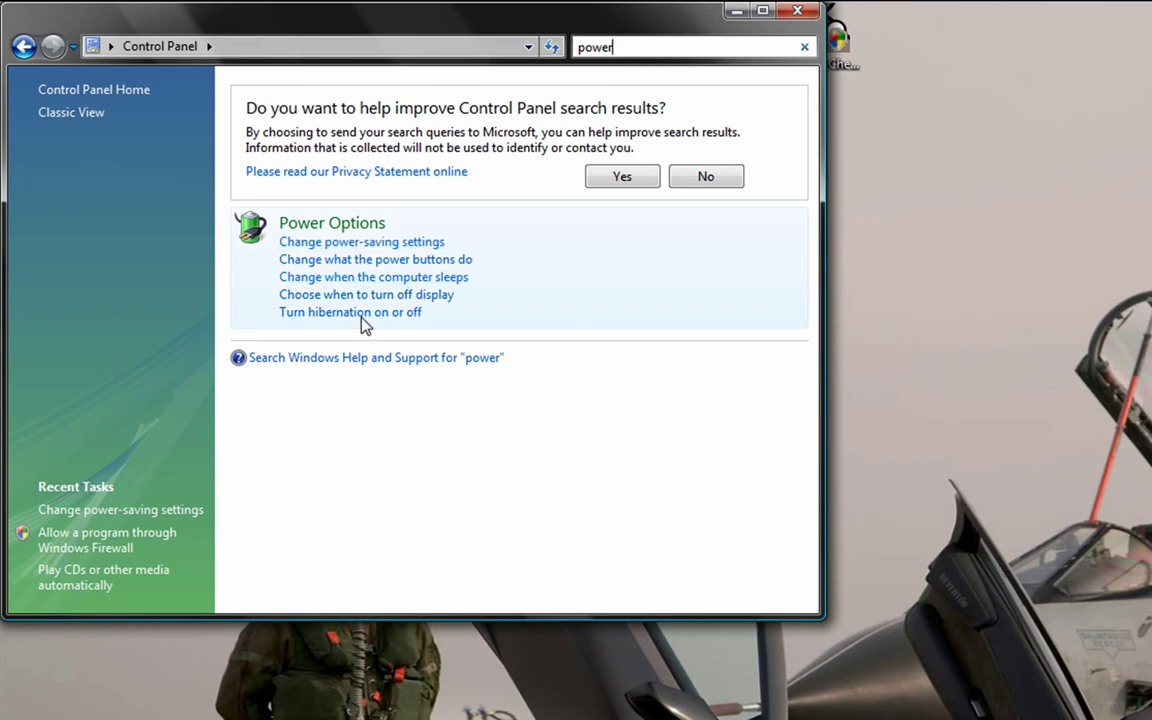
click(346, 250)
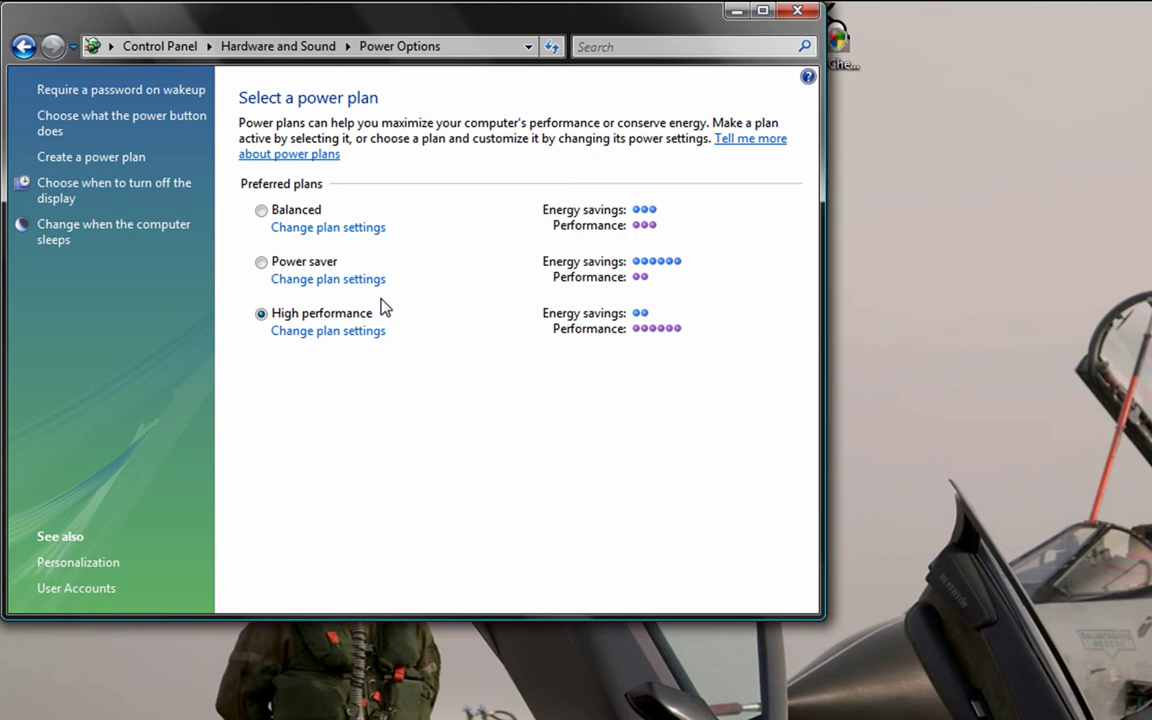
click(806, 12)
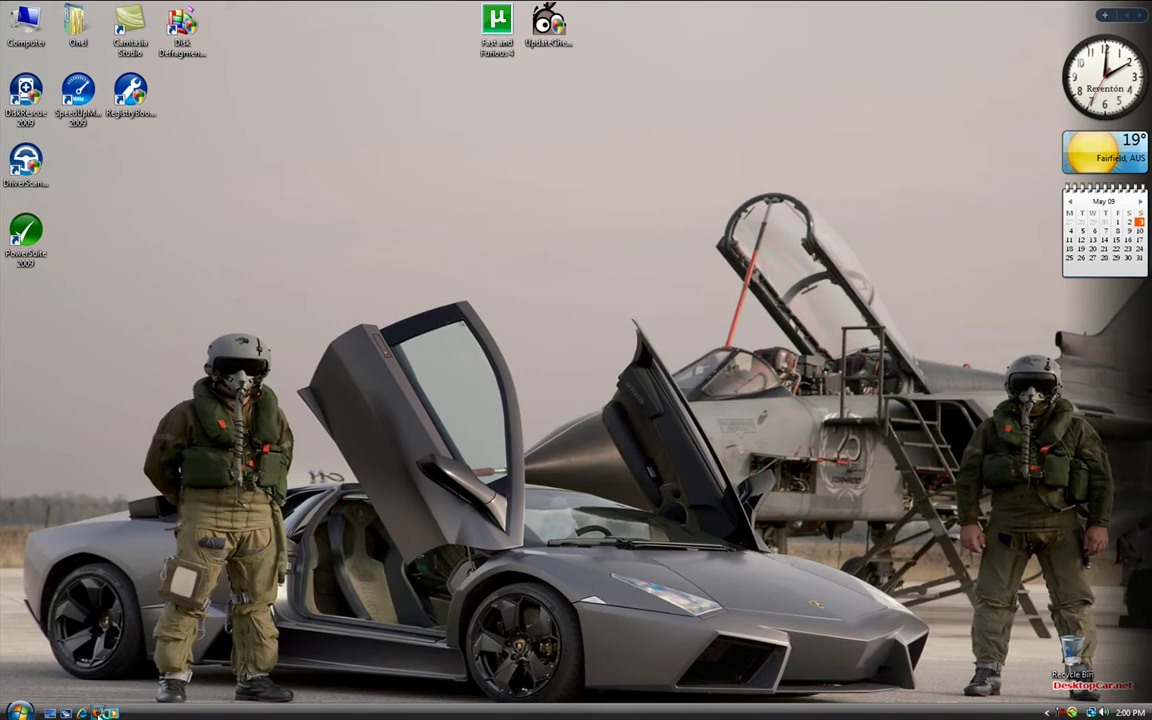
Search Google for 'ccleaner' in Firefox and save the ccsetup219.exe installer.
click(97, 713)
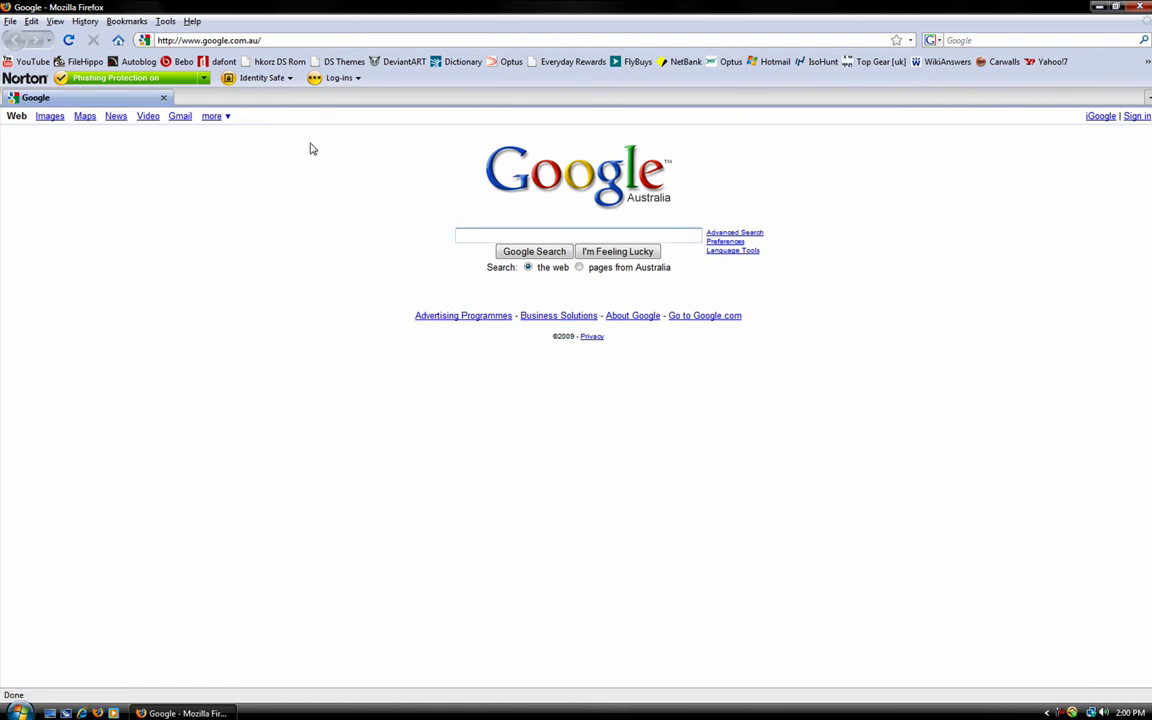
click(458, 233)
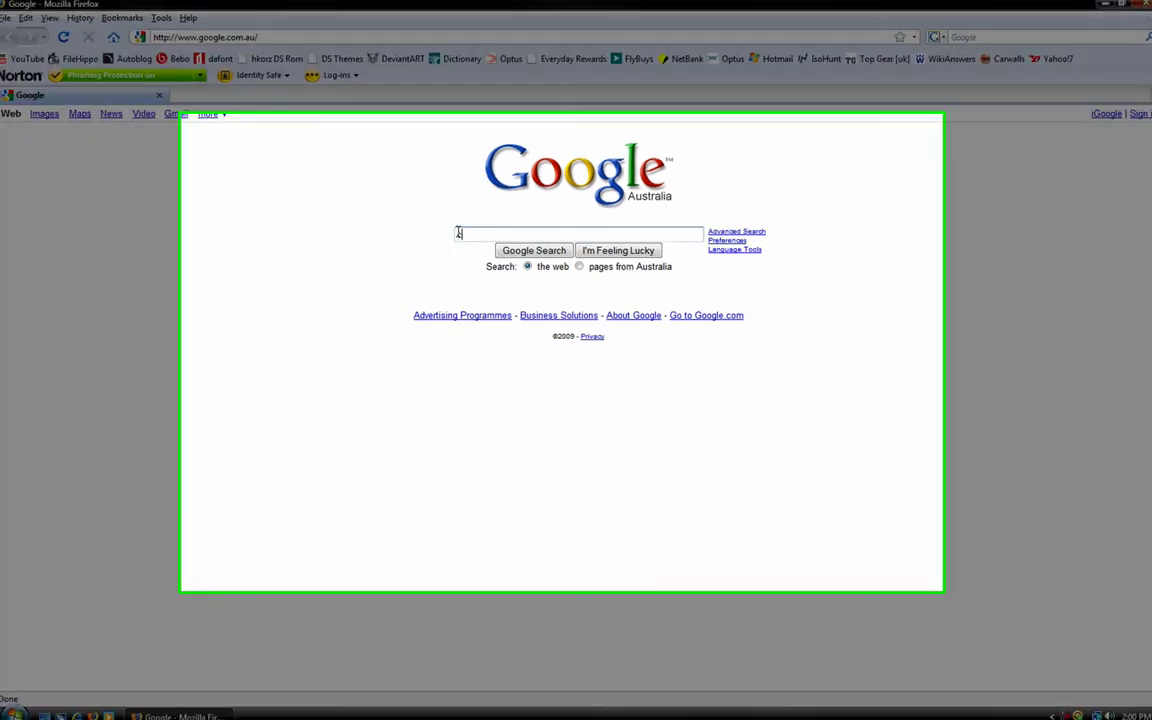
text(cc)
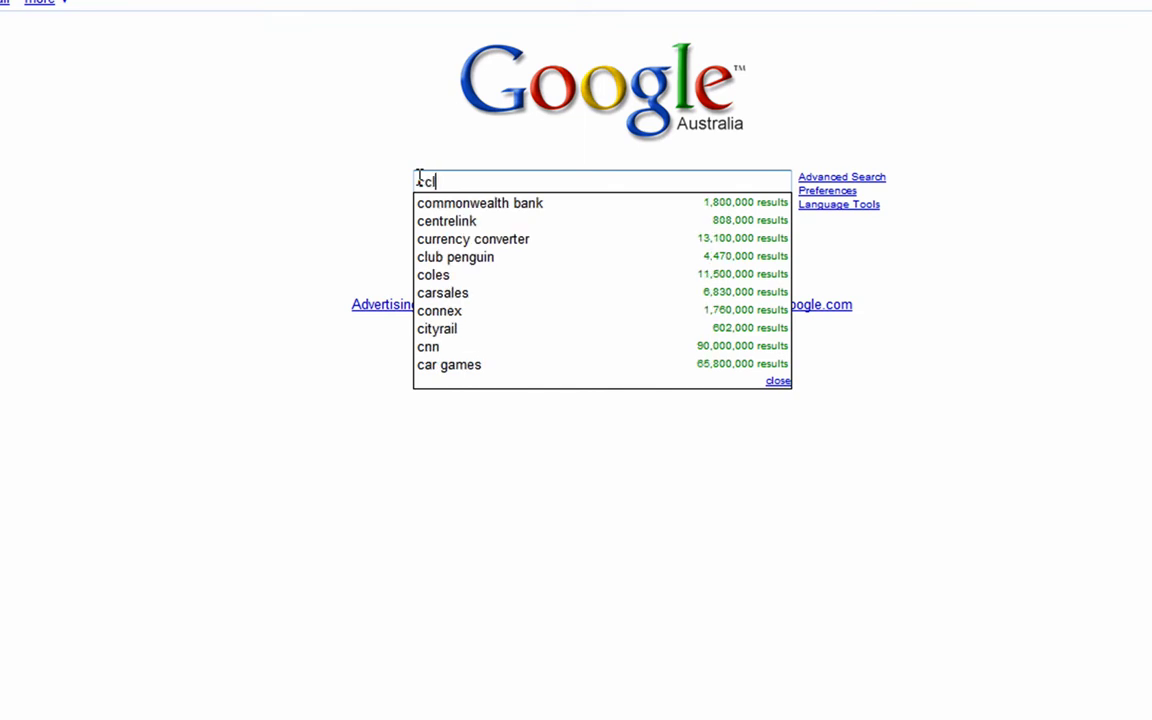
text(leaner)
key(Return)
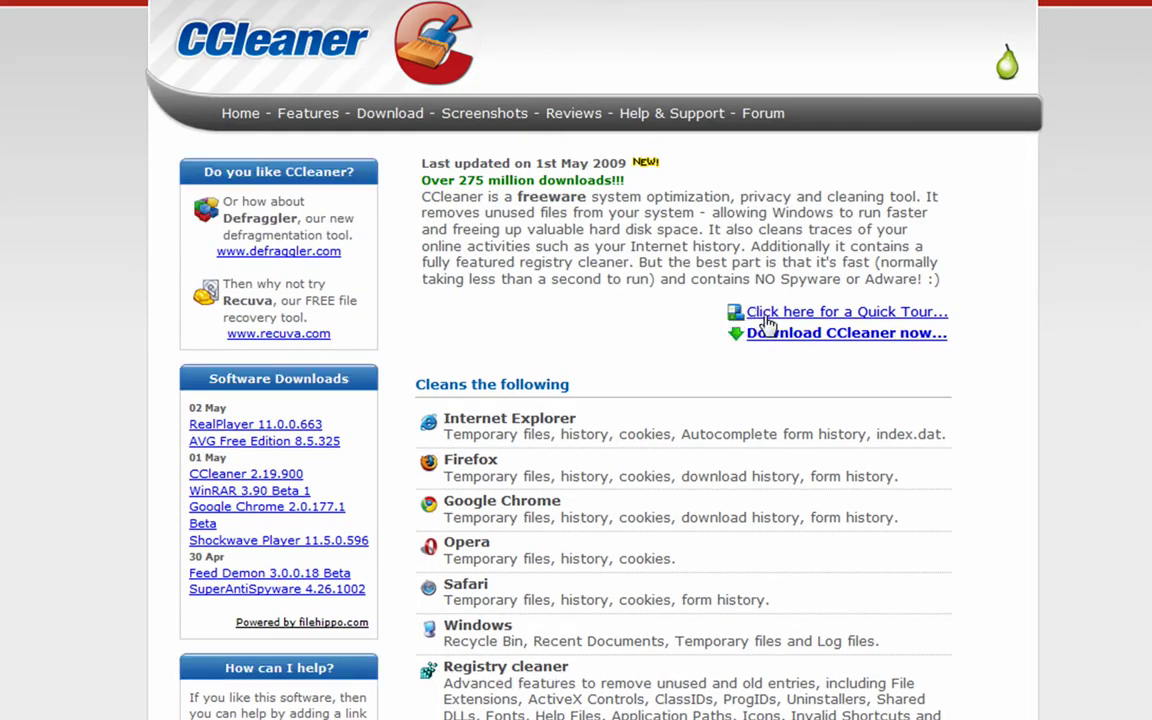
click(806, 336)
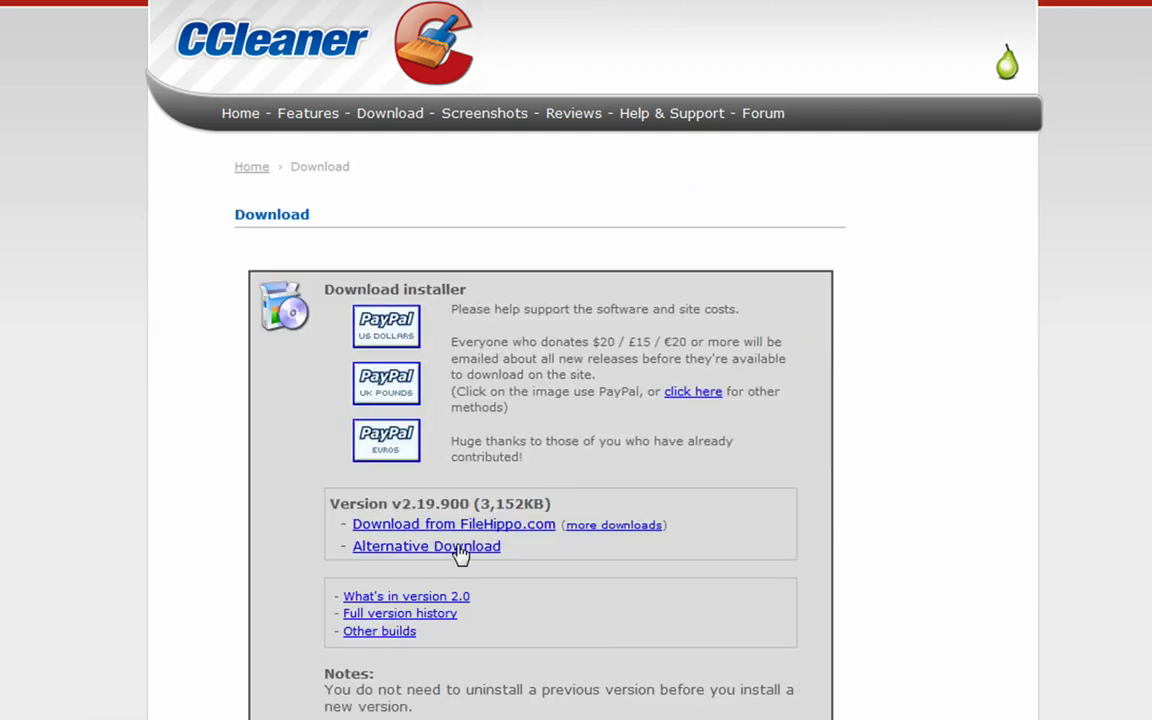
click(459, 551)
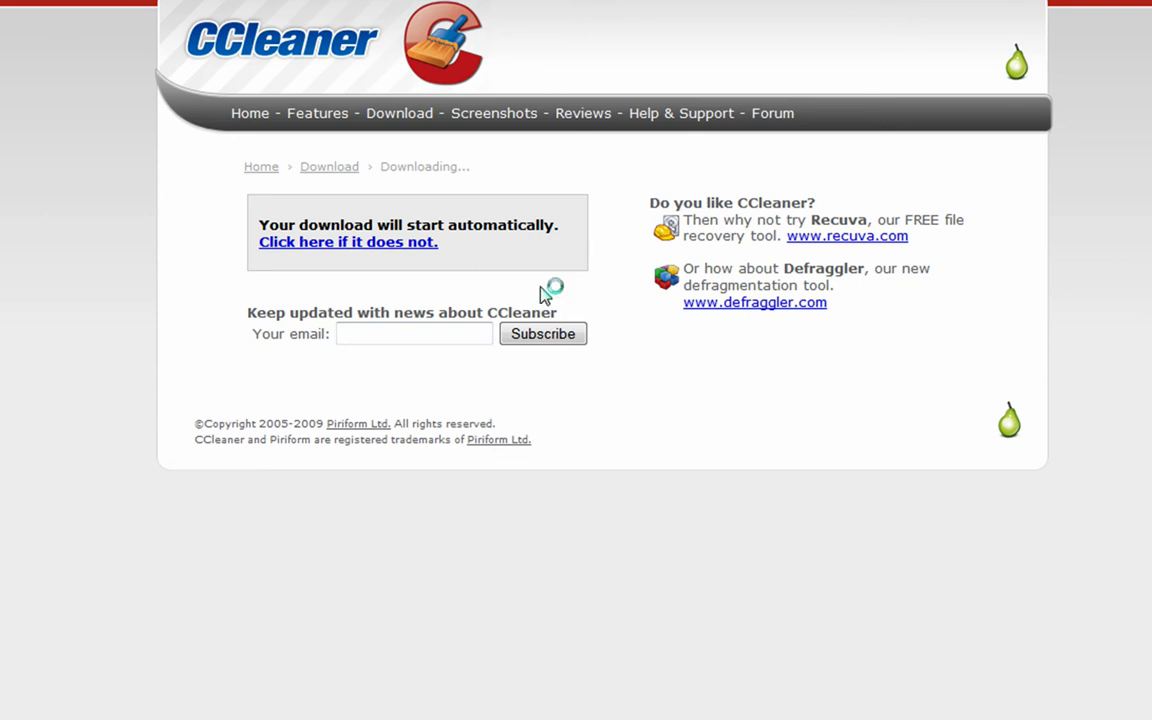
click(1140, 484)
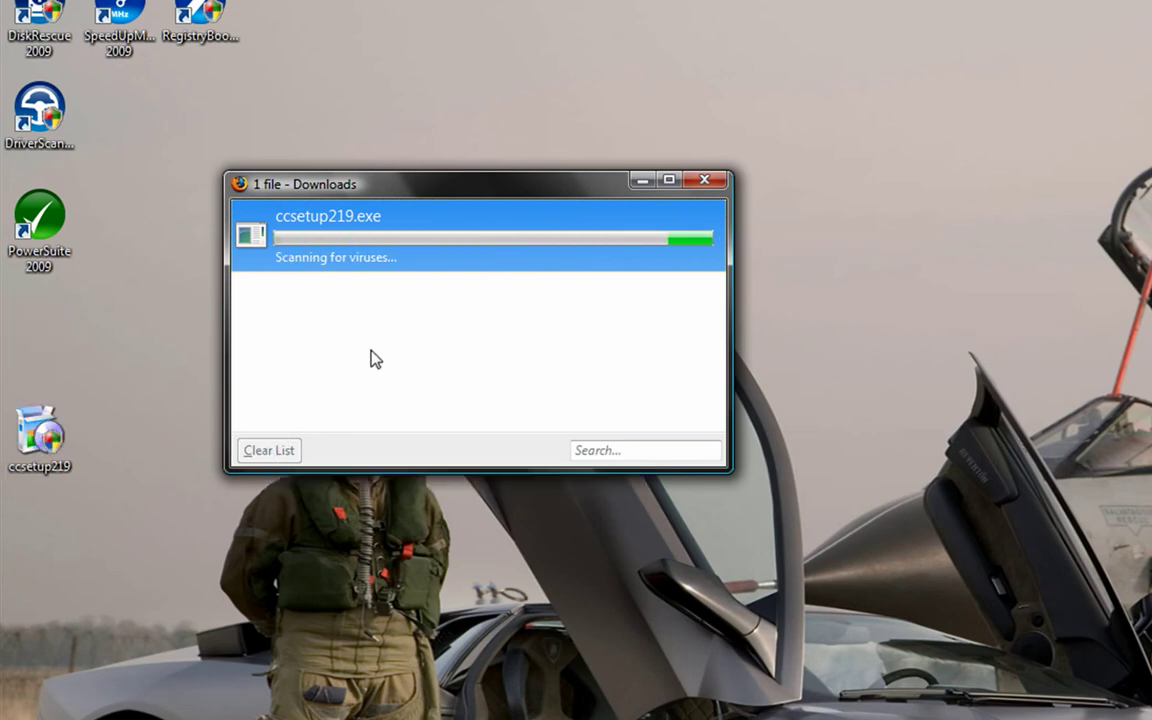
Clear the Downloads list and close the Downloads window.
drag(519, 188, 575, 190)
click(330, 448)
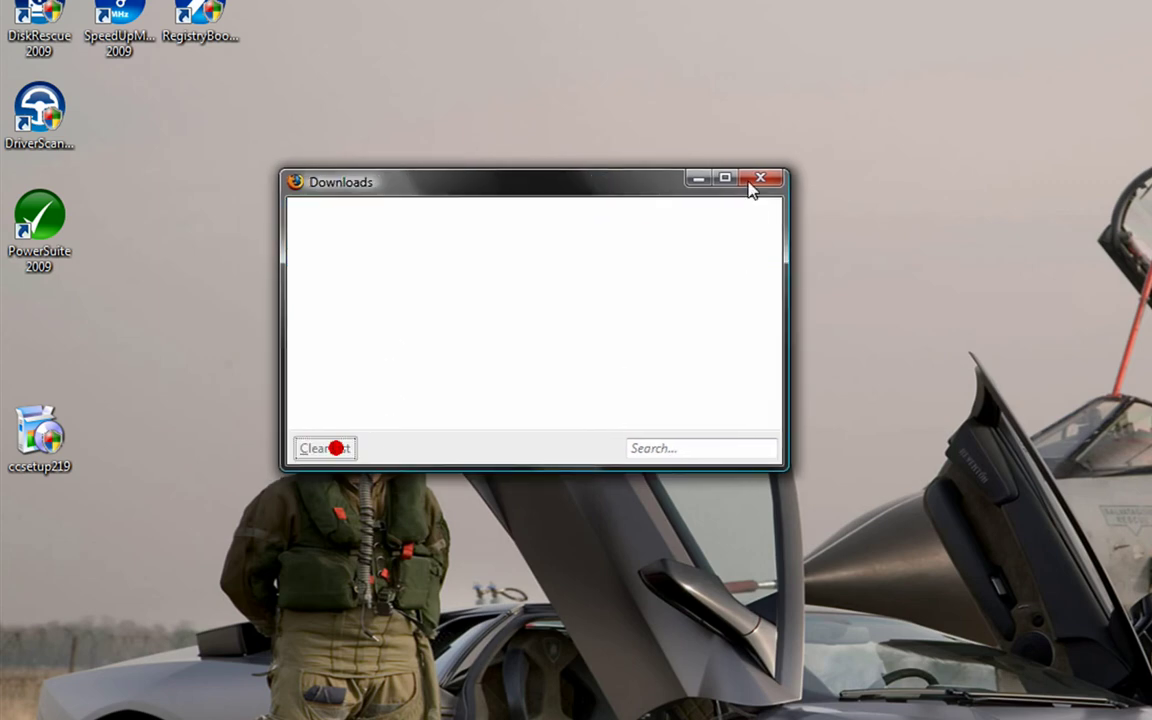
click(757, 178)
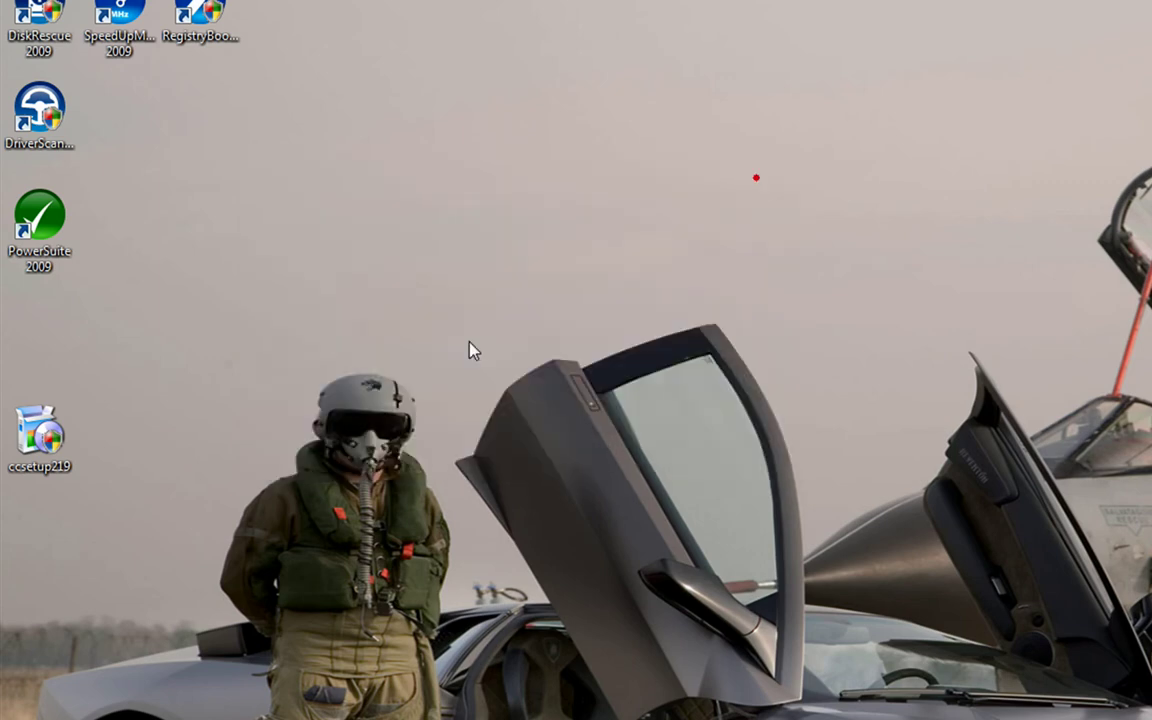
Run ccsetup219 and install CCleaner v2.19 to C:\Program Files\CCleaner with all options kept.
double_click(22, 443)
click(913, 465)
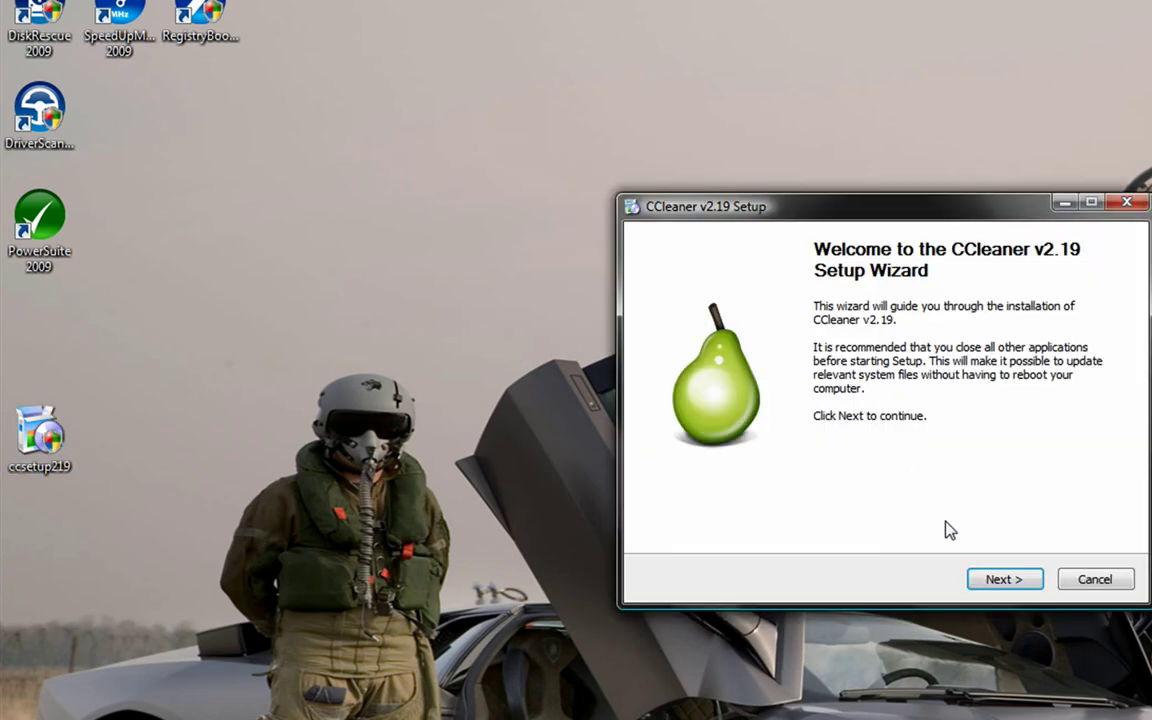
click(1000, 578)
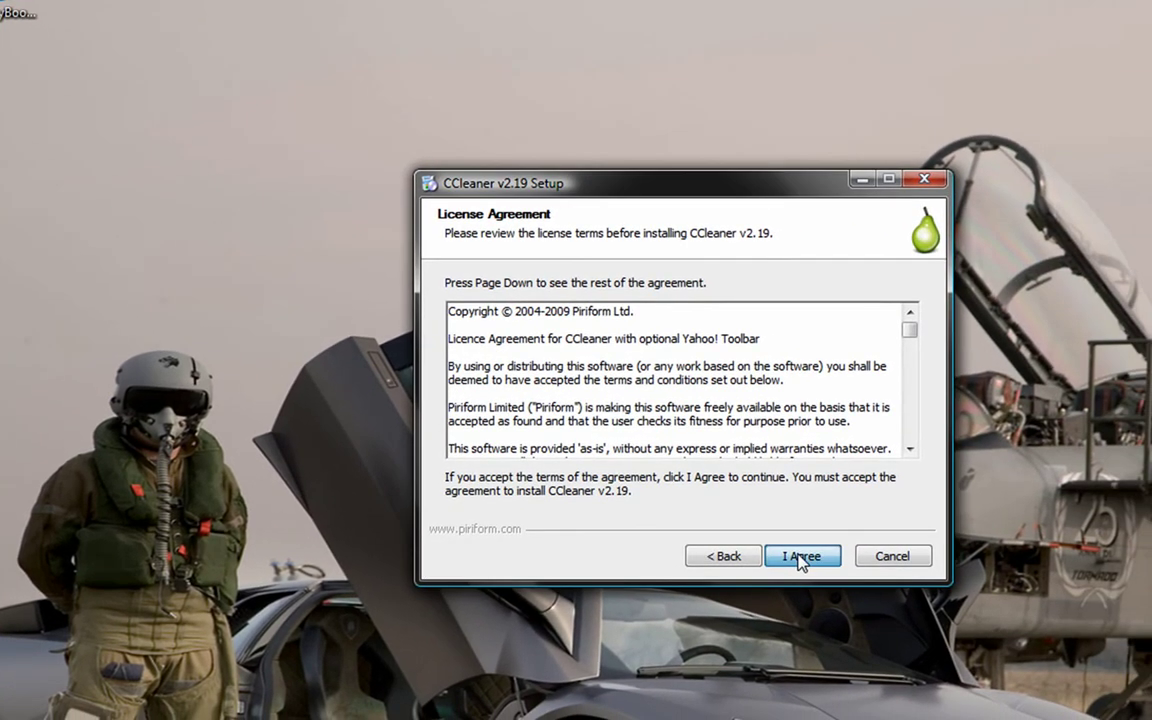
click(904, 567)
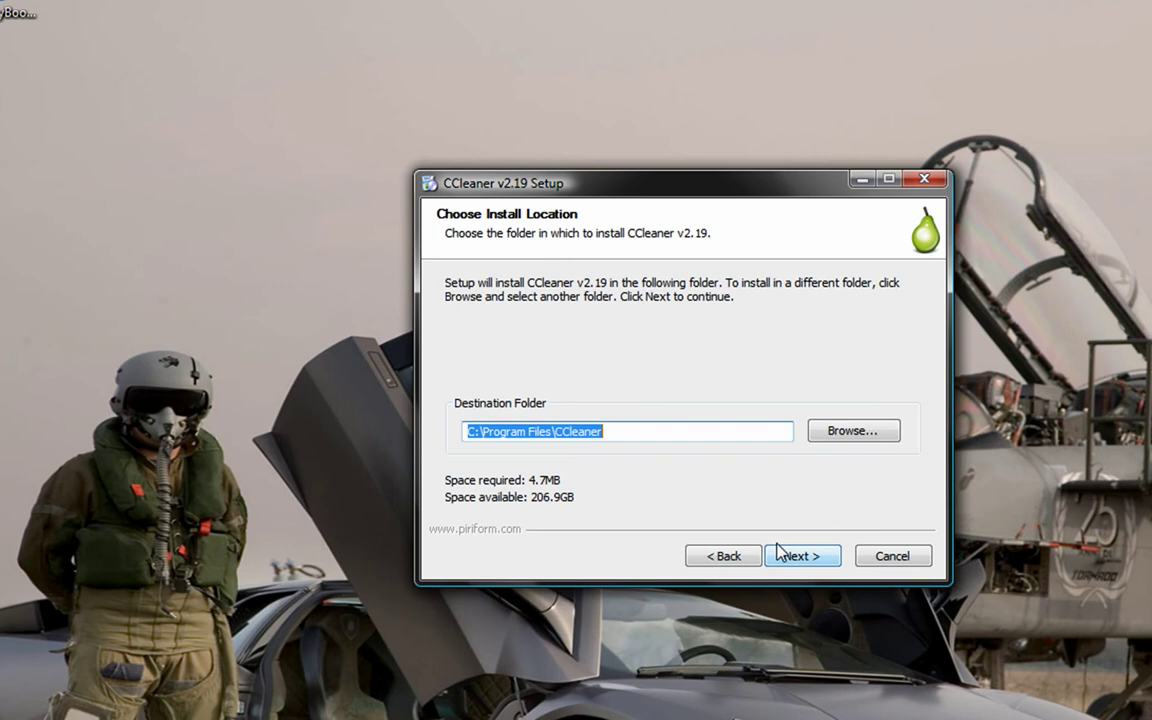
click(918, 572)
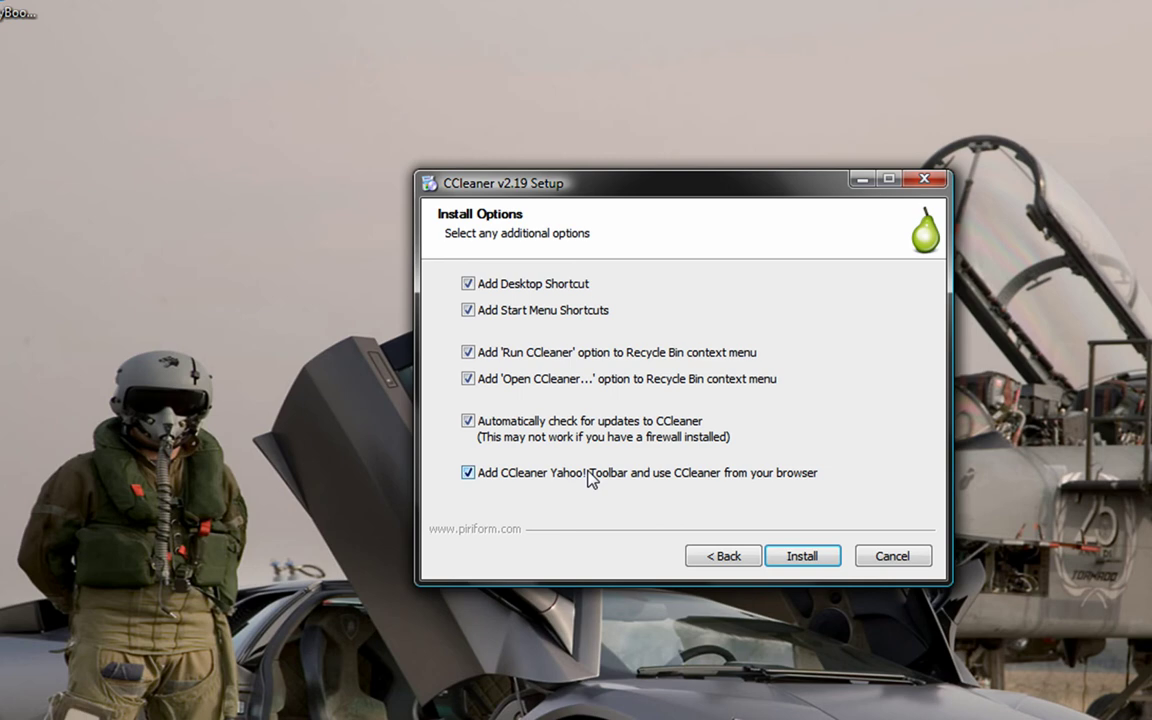
click(804, 558)
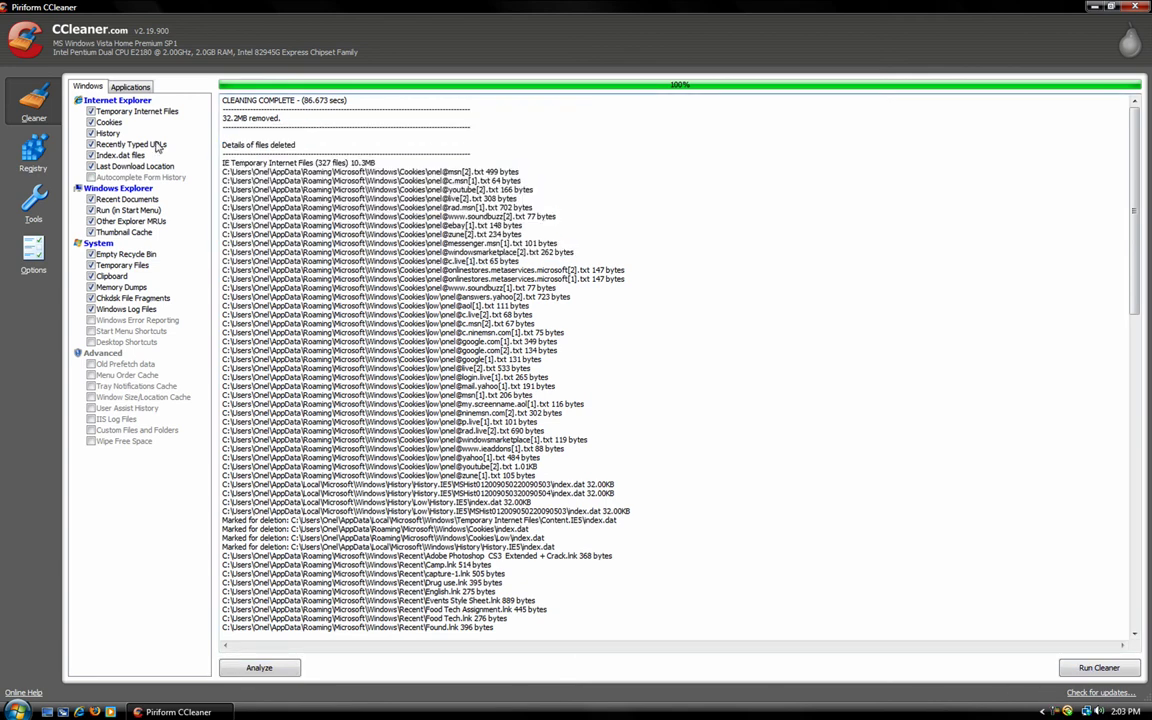
Scan the registry in CCleaner and fix all 5 issues without a backup, then close.
click(33, 152)
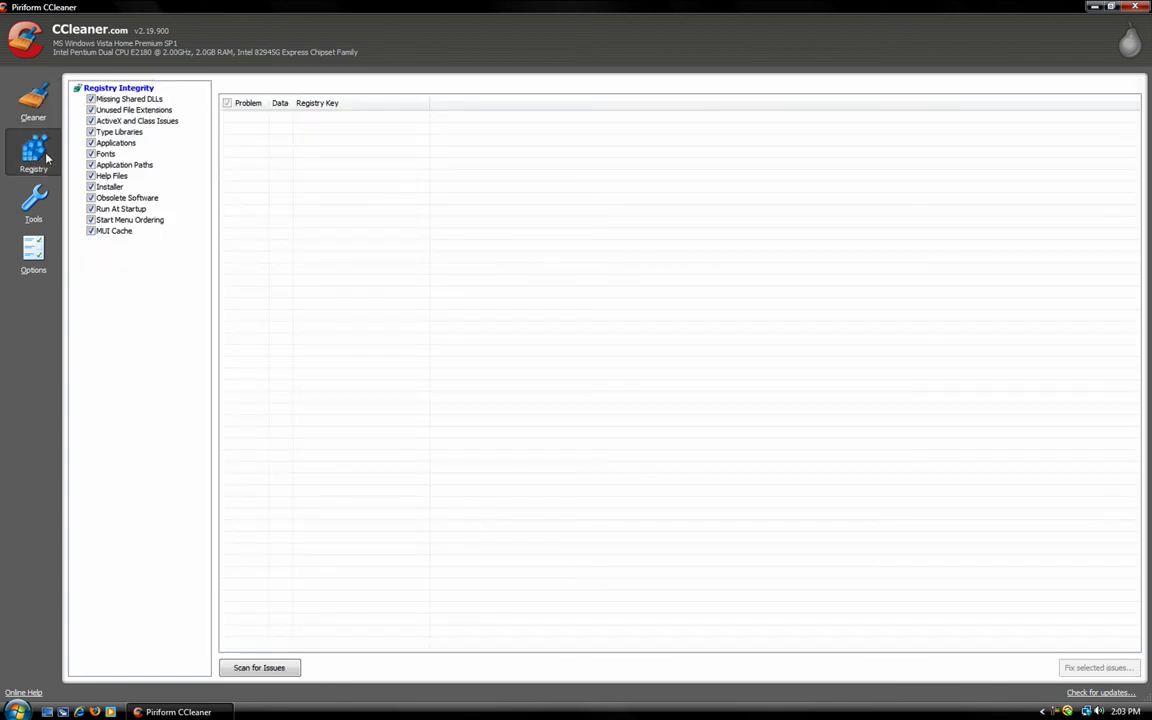
click(258, 670)
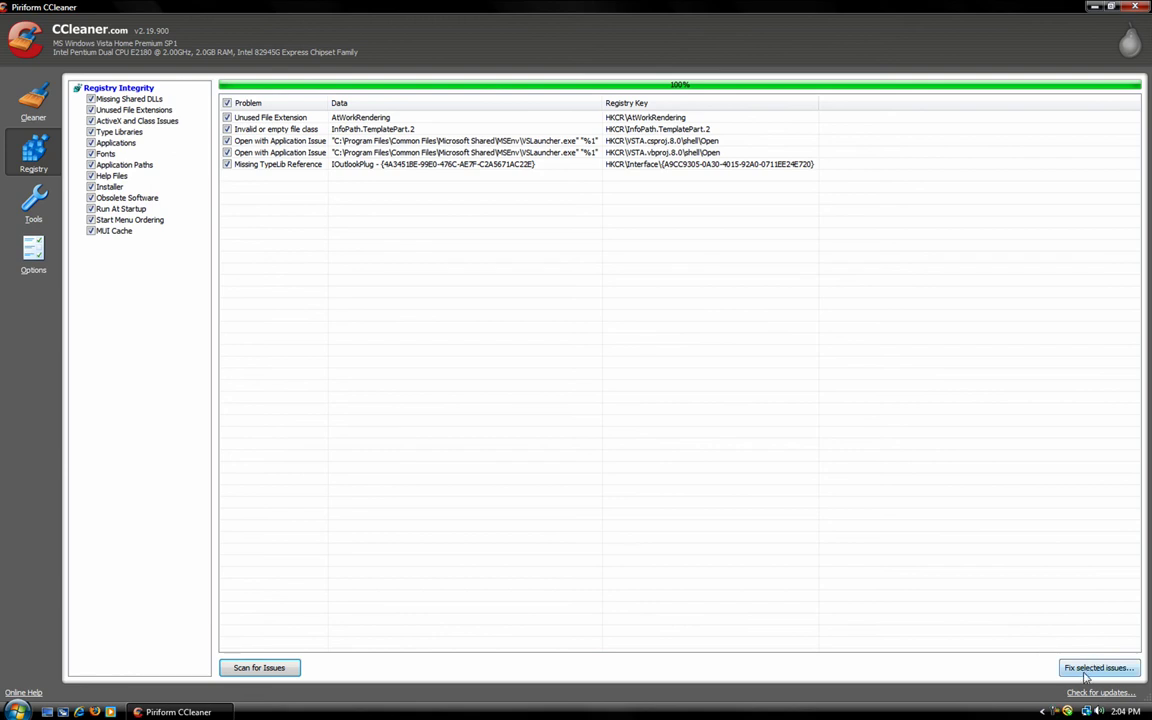
click(1085, 668)
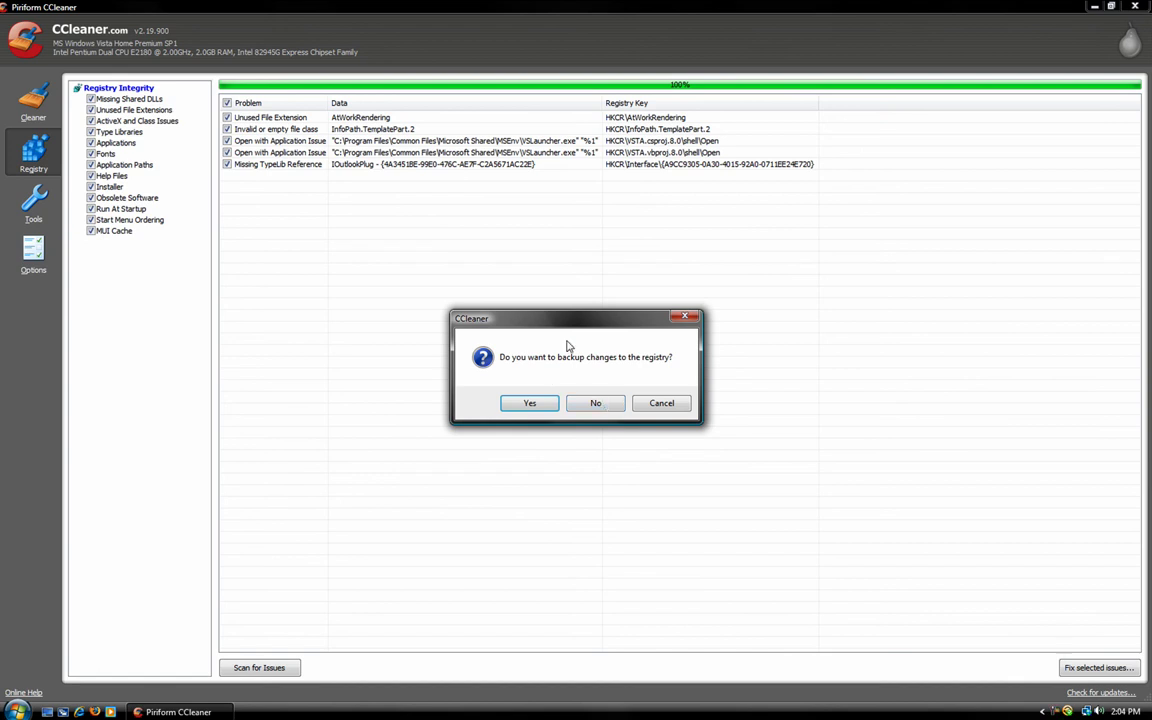
click(598, 403)
click(592, 418)
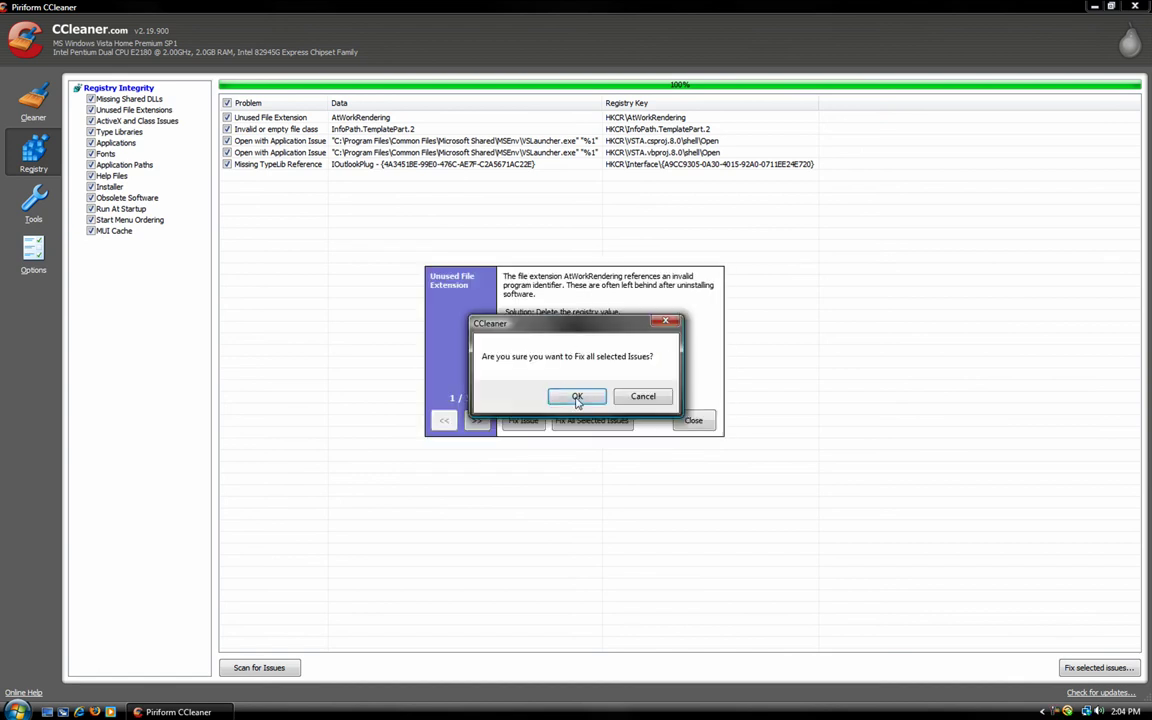
click(578, 396)
click(694, 421)
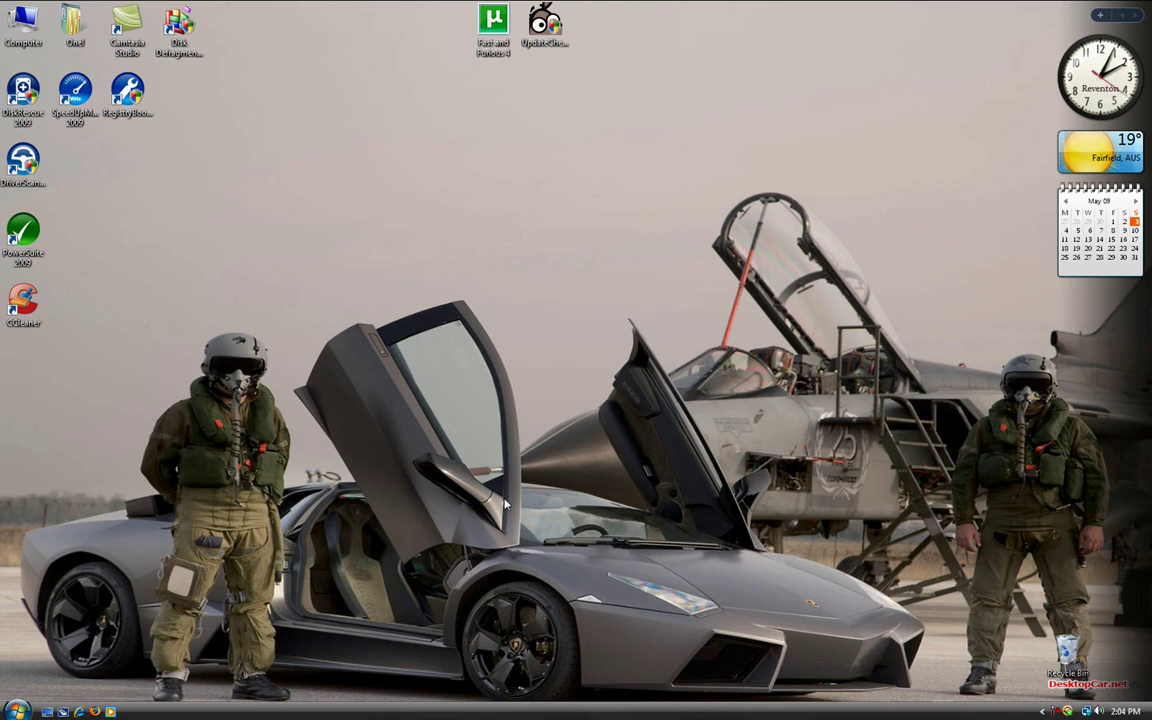
Open Windows Update from the Start menu and run Check for updates.
click(17, 711)
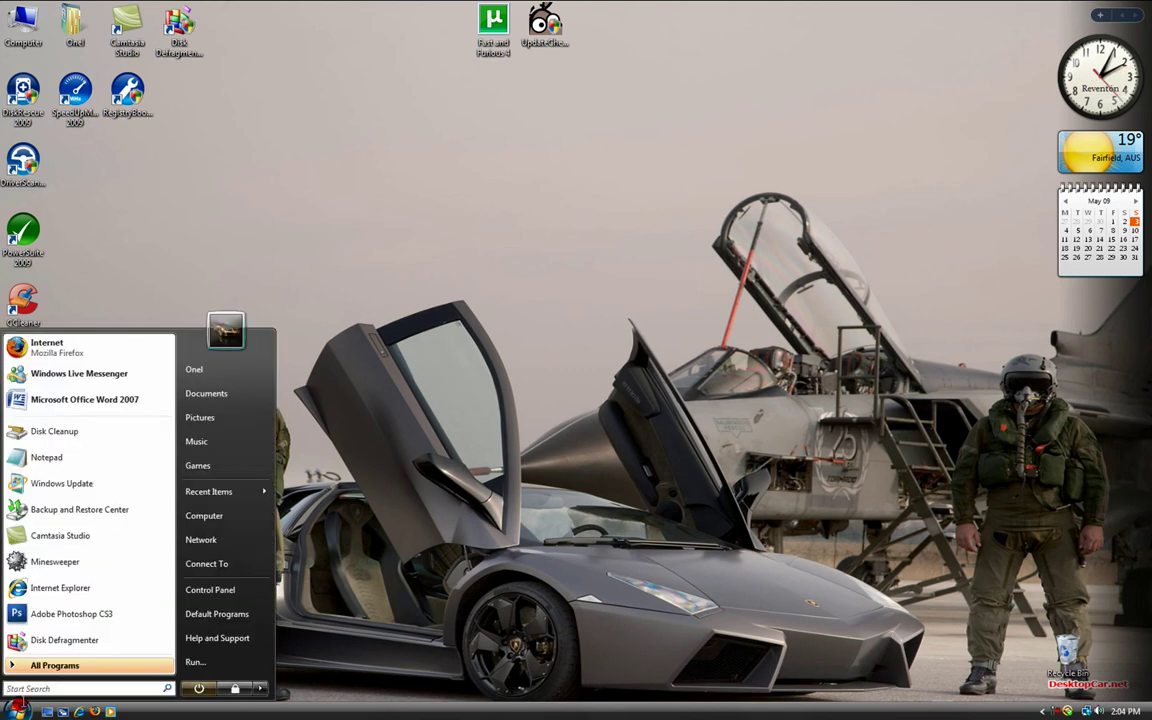
click(63, 490)
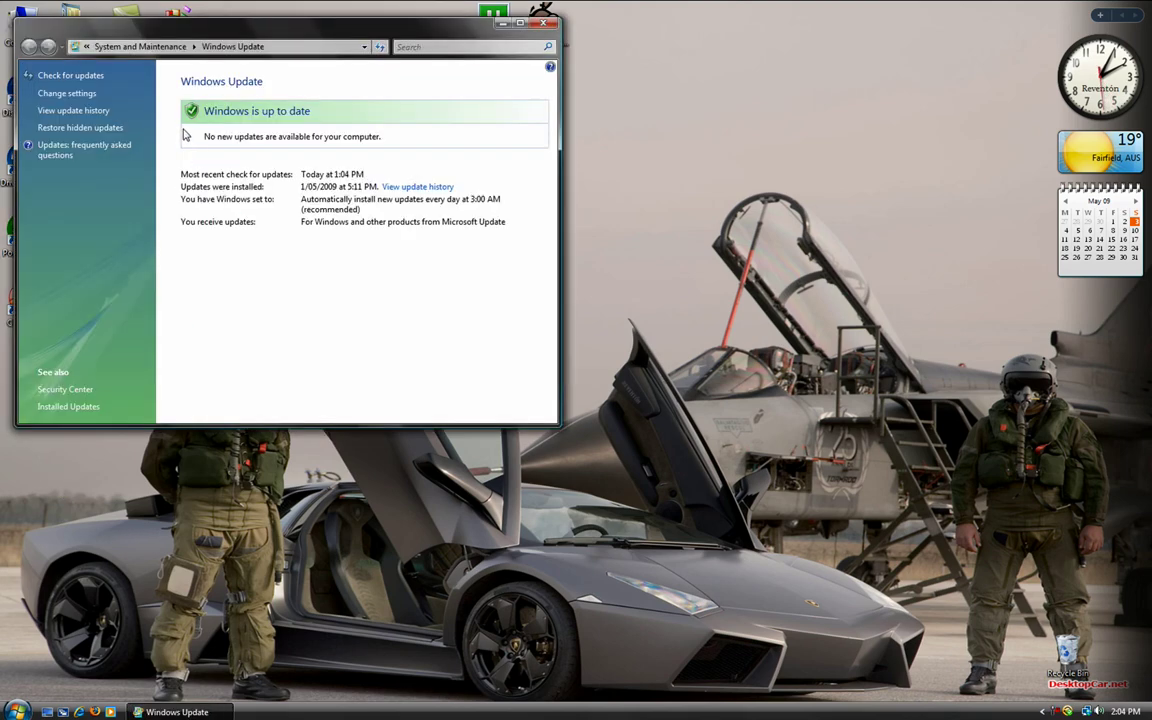
click(88, 77)
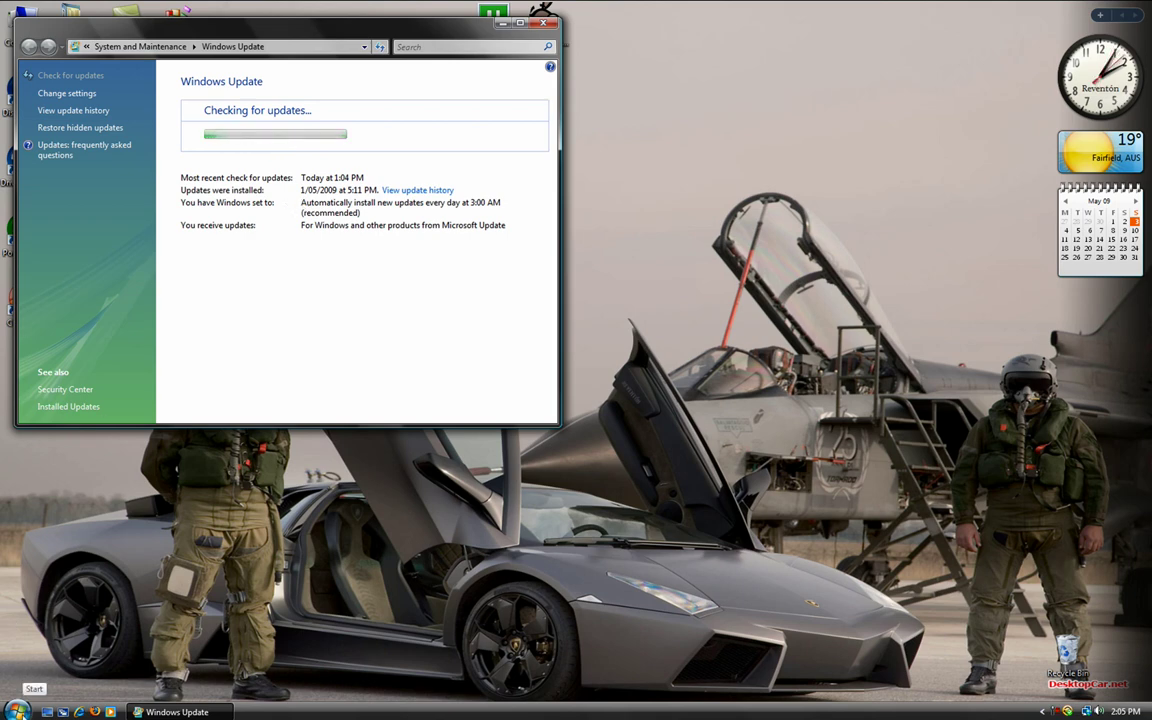
Launch Disk Defragmenter from System Tools and start defragmenting drive C:, then return to Windows Update.
click(18, 708)
click(58, 667)
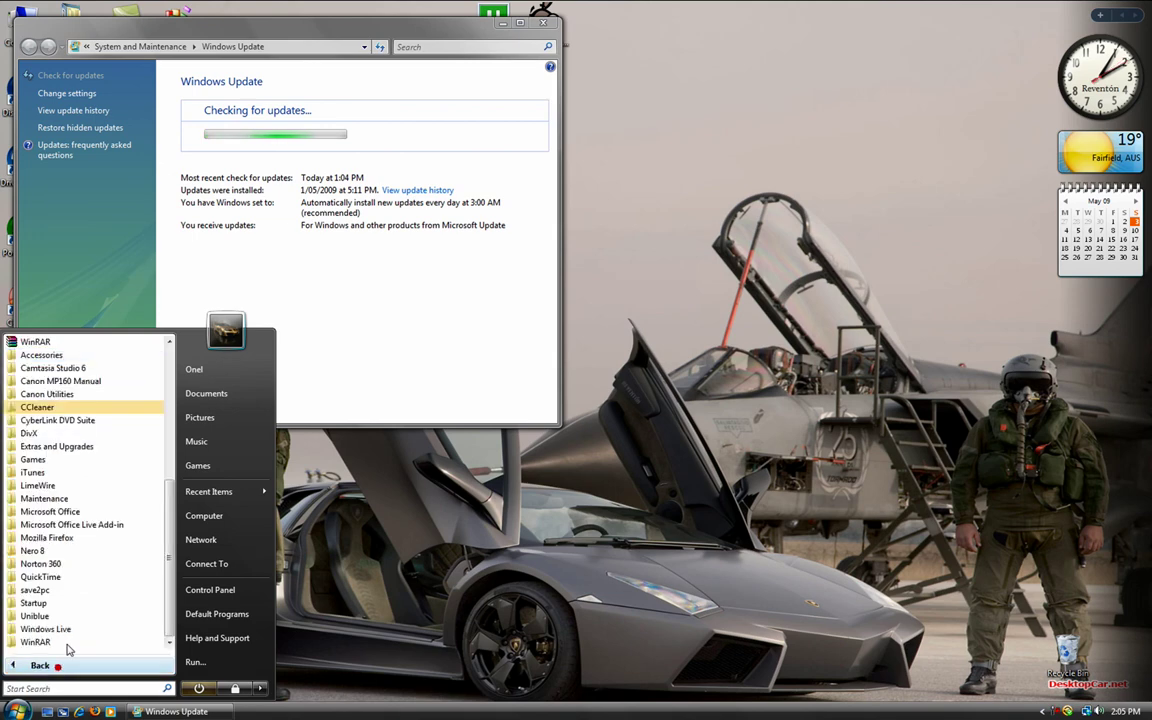
click(28, 357)
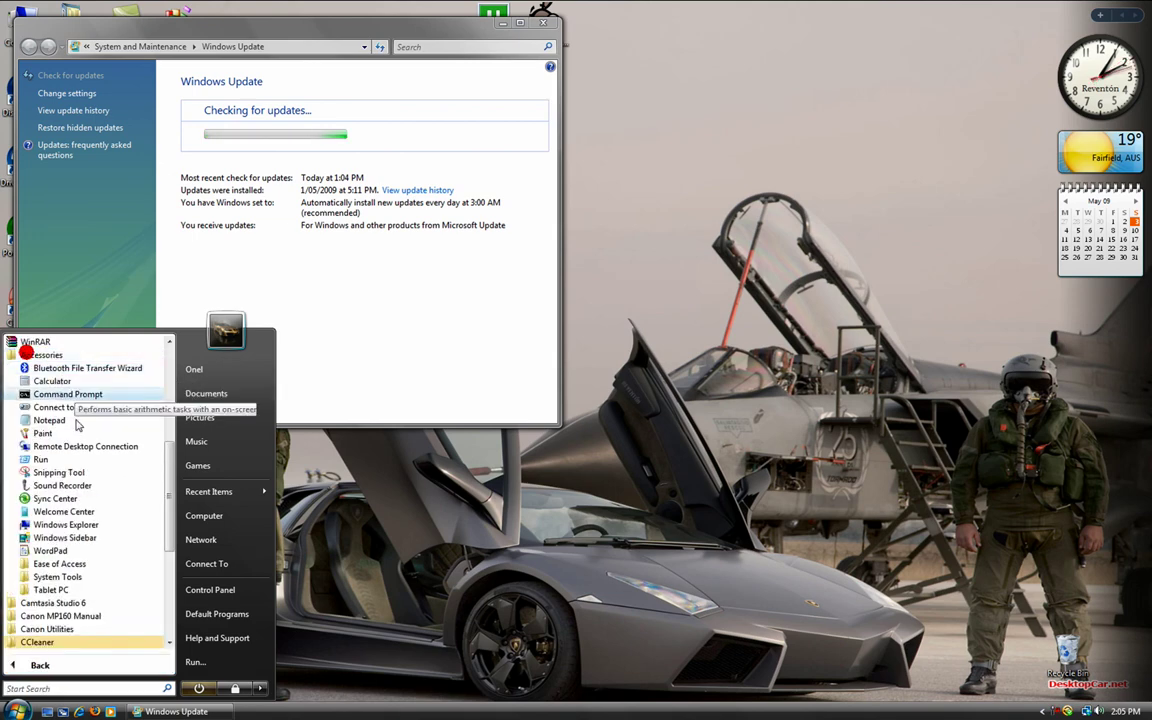
click(70, 578)
click(85, 471)
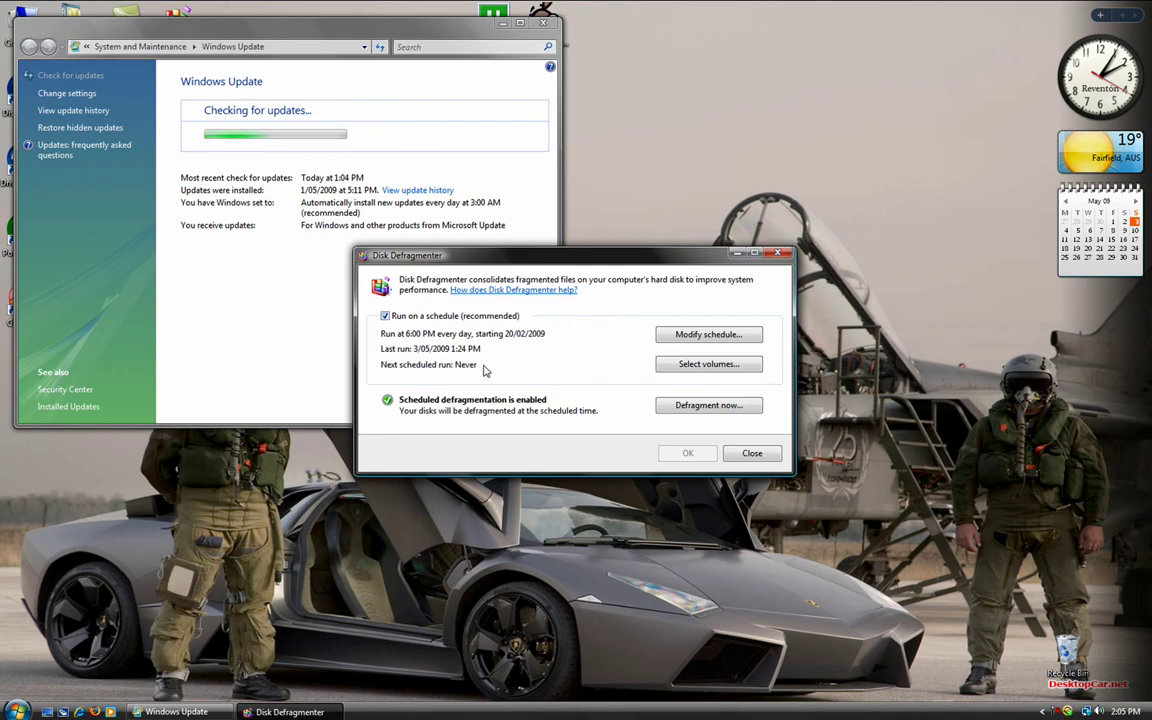
click(667, 410)
click(561, 504)
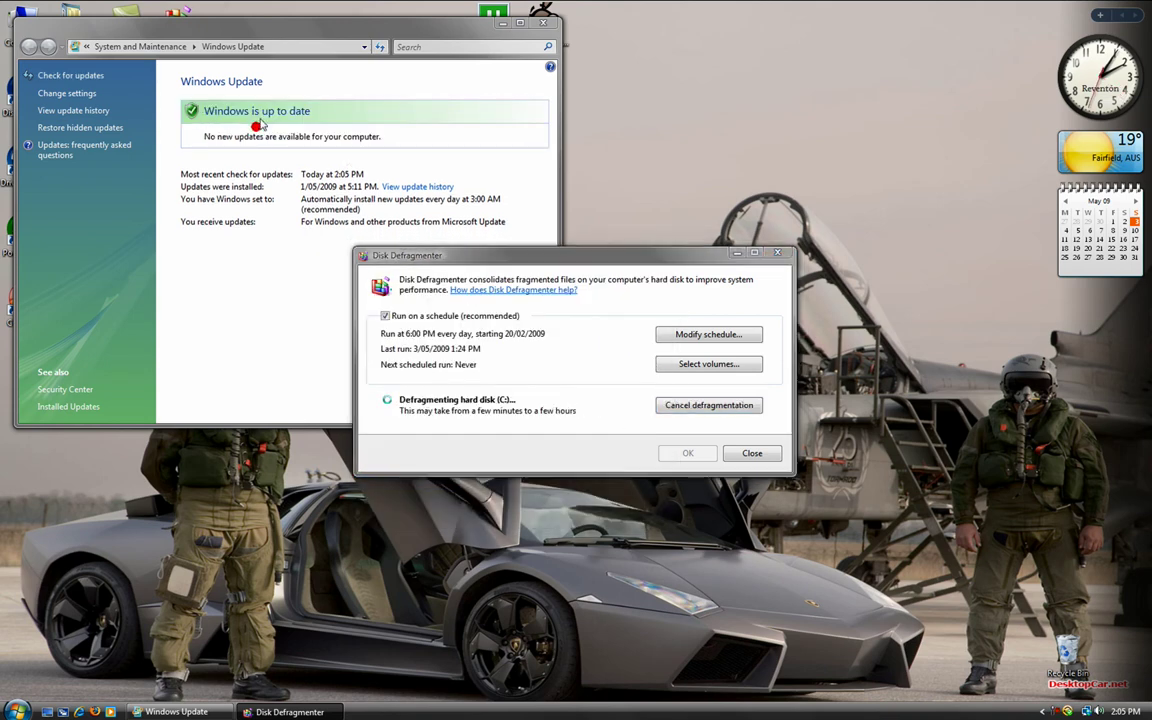
click(242, 140)
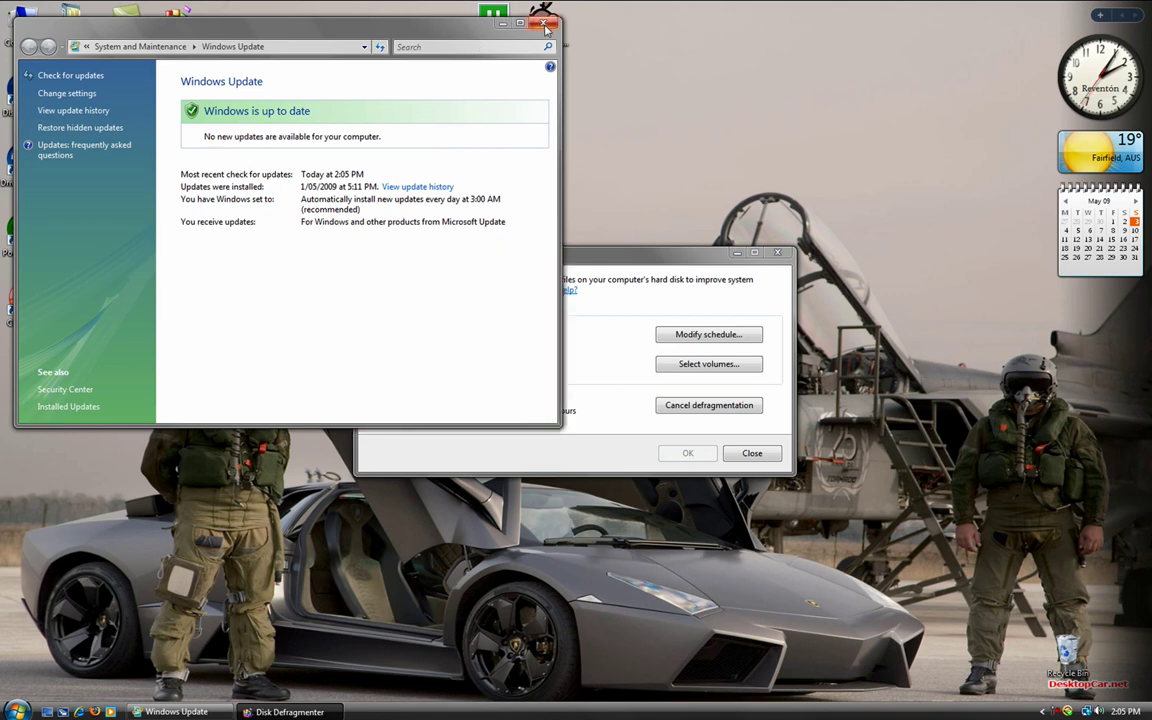
click(543, 22)
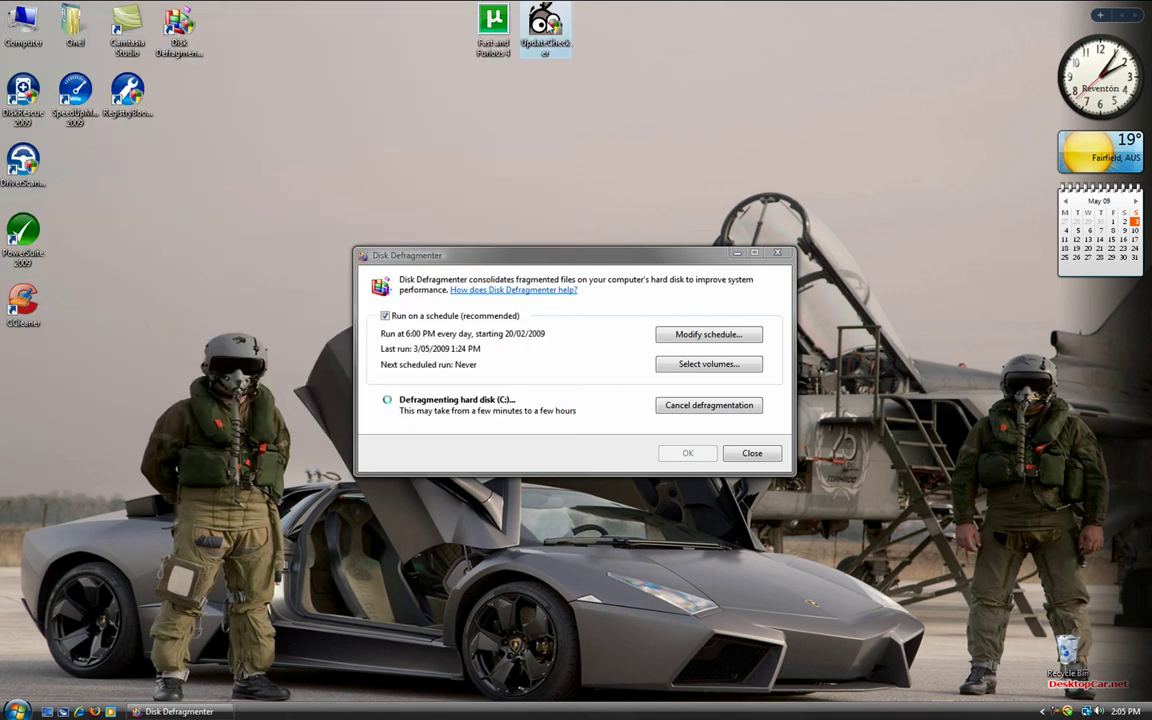
click(512, 82)
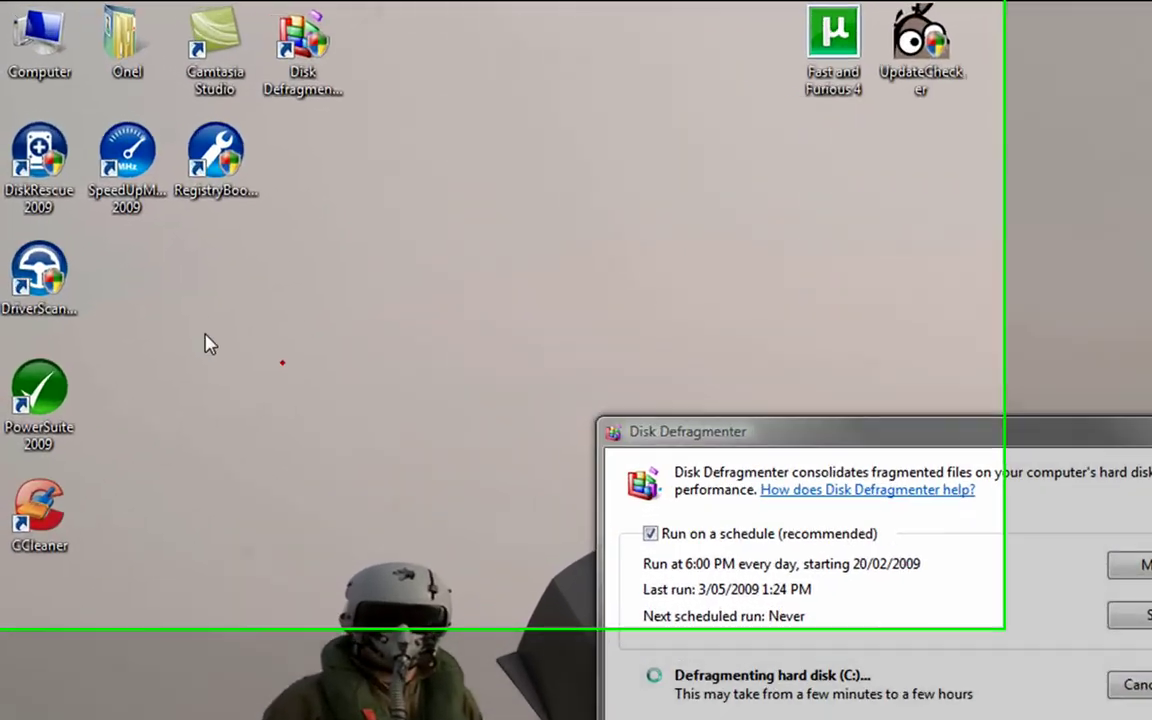
drag(282, 362, 1, 123)
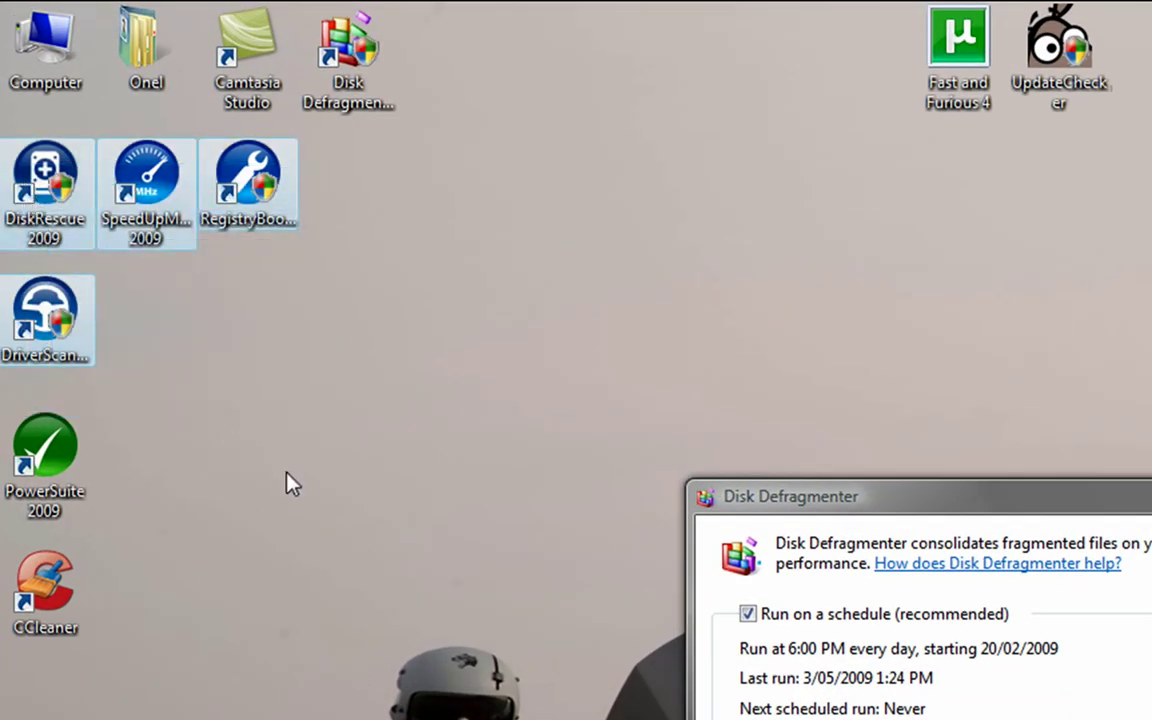
drag(313, 442, 279, 439)
drag(190, 416, 15, 185)
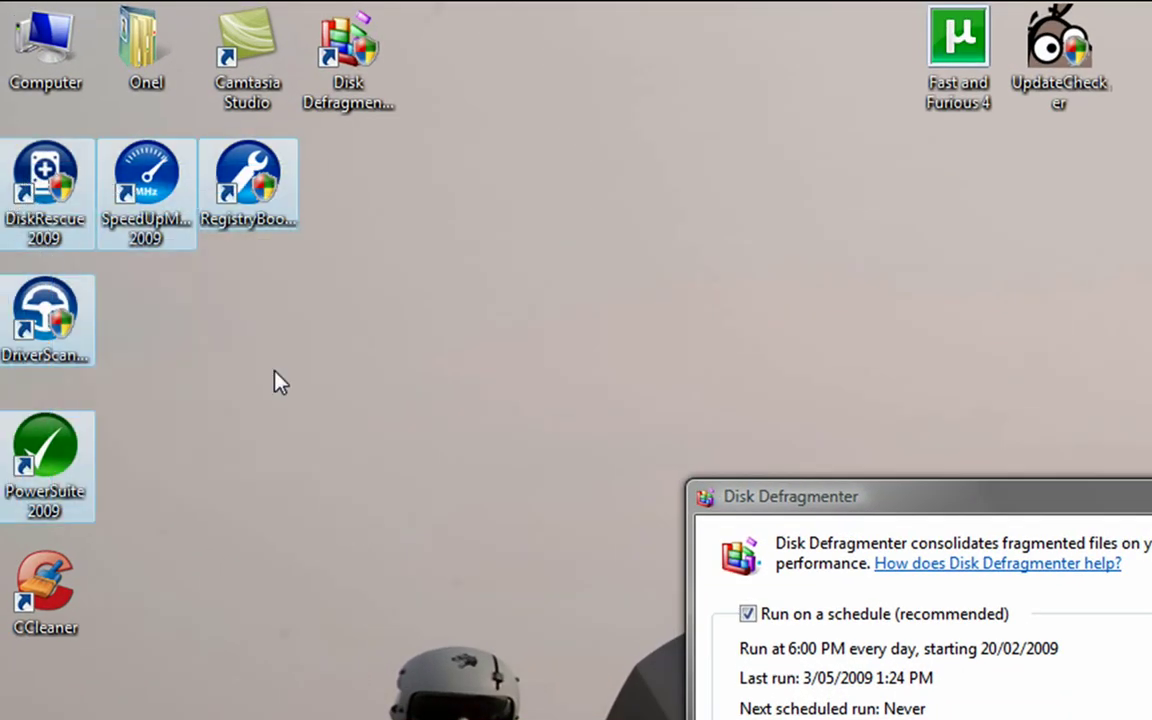
click(273, 372)
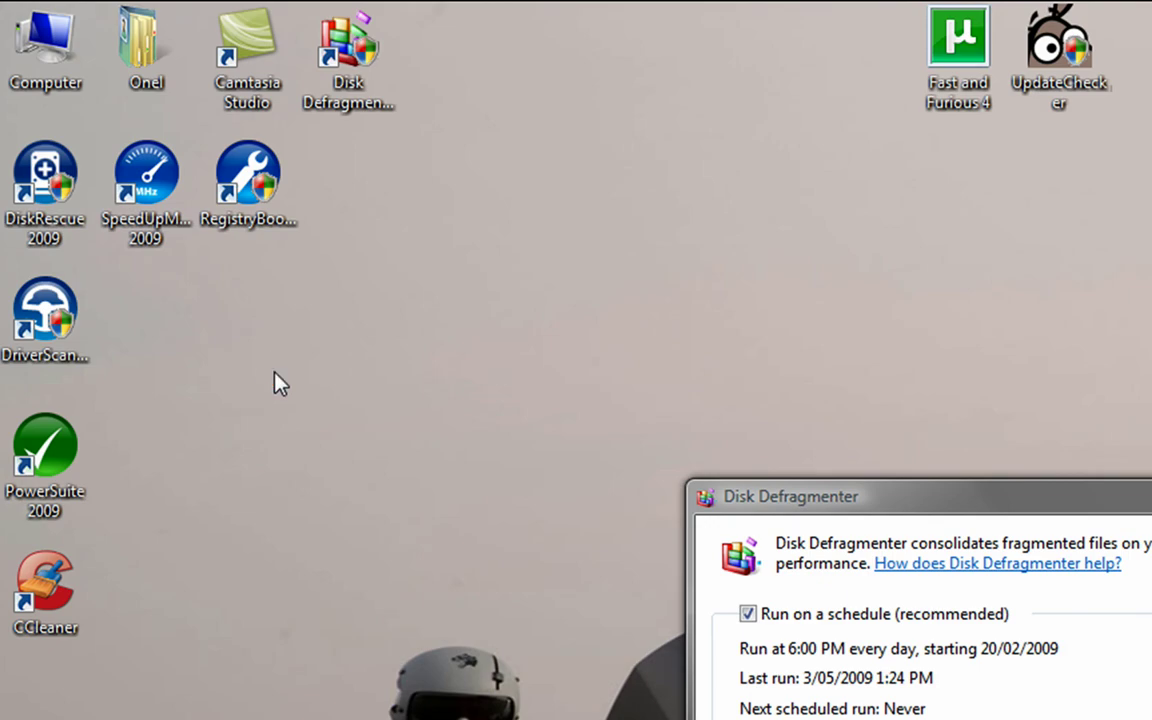